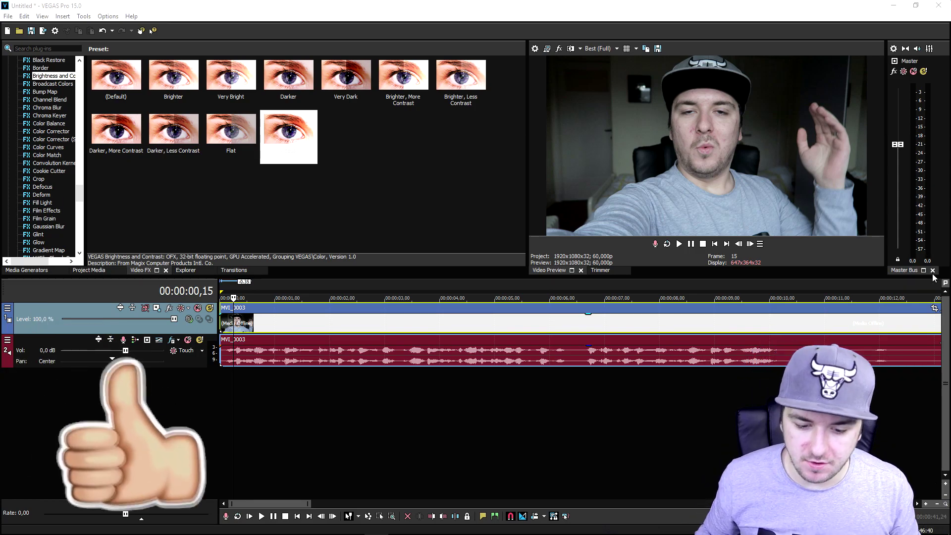
- Apply the custom Videos preset of the Brightness and Contrast effect to the MVI_0003 video clip
{"action": "left_click", "coordinate": [454, 321]}
{"action": "scroll", "coordinate": [461, 323], "scroll_direction": "down", "scroll_amount": 5}
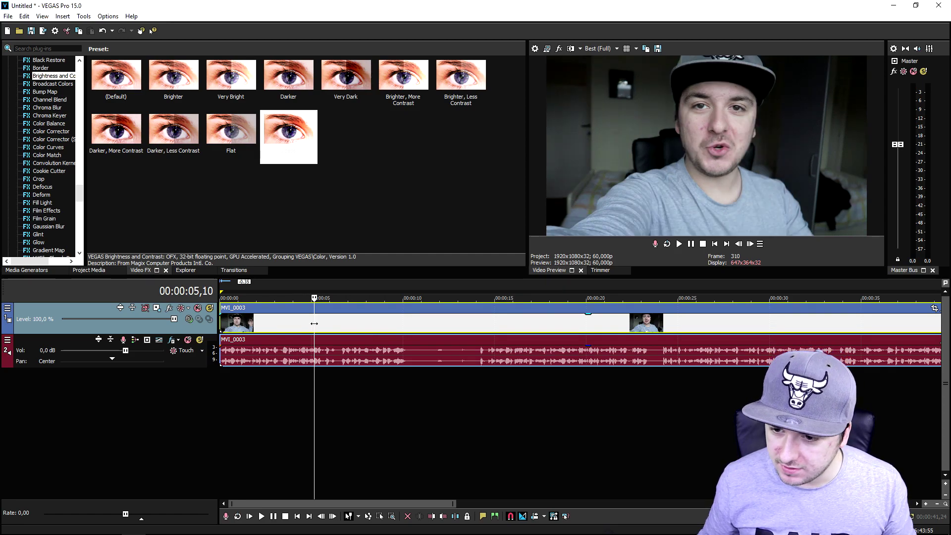
{"action": "scroll", "coordinate": [317, 323], "scroll_direction": "up", "scroll_amount": 5}
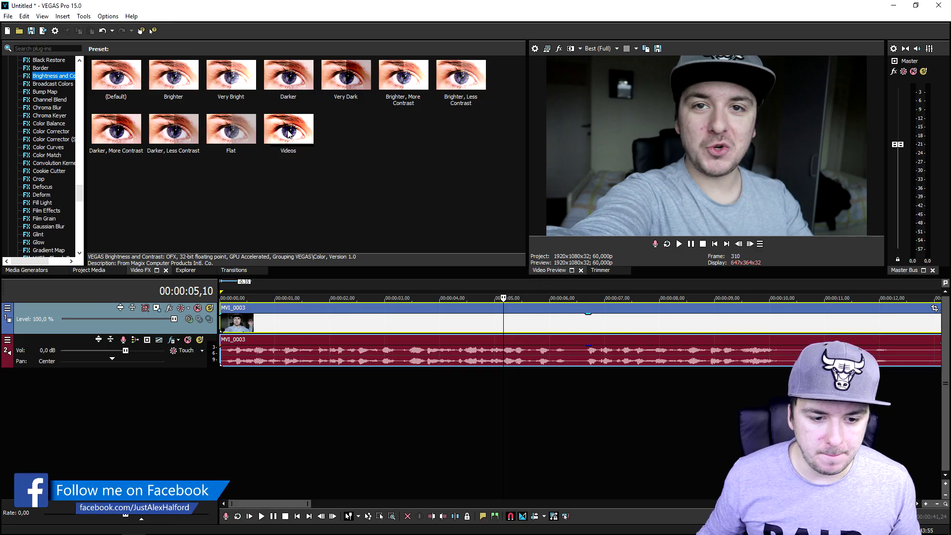
{"action": "left_click_drag", "start_coordinate": [287, 130], "coordinate": [301, 144]}
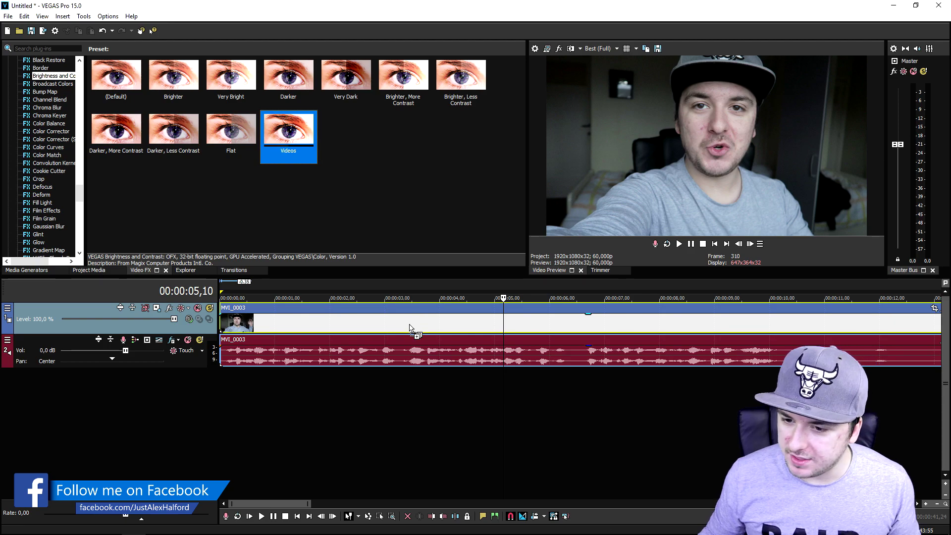
{"action": "left_click_drag", "start_coordinate": [409, 324], "coordinate": [410, 328]}
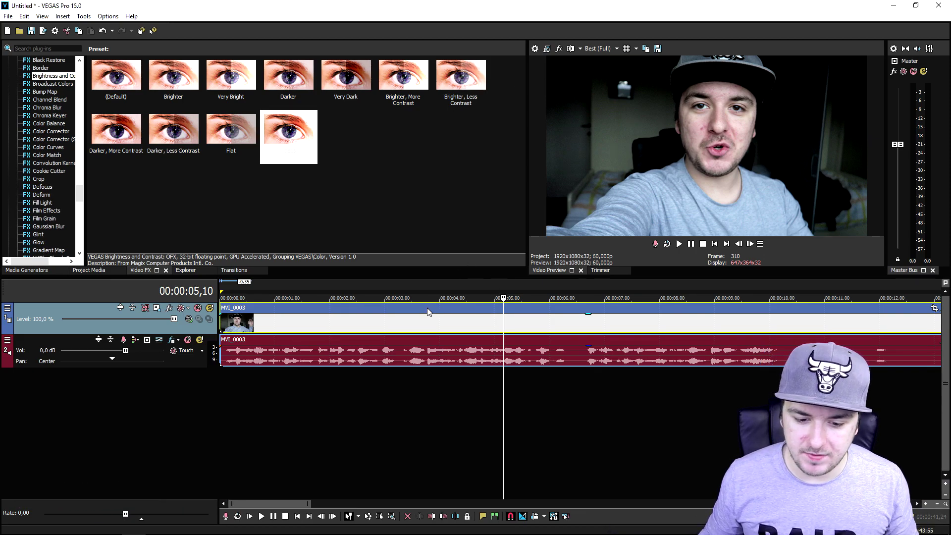
- Apply the Disable resample setting in the MVI_0003 video event's properties
{"action": "right_click", "coordinate": [432, 322]}
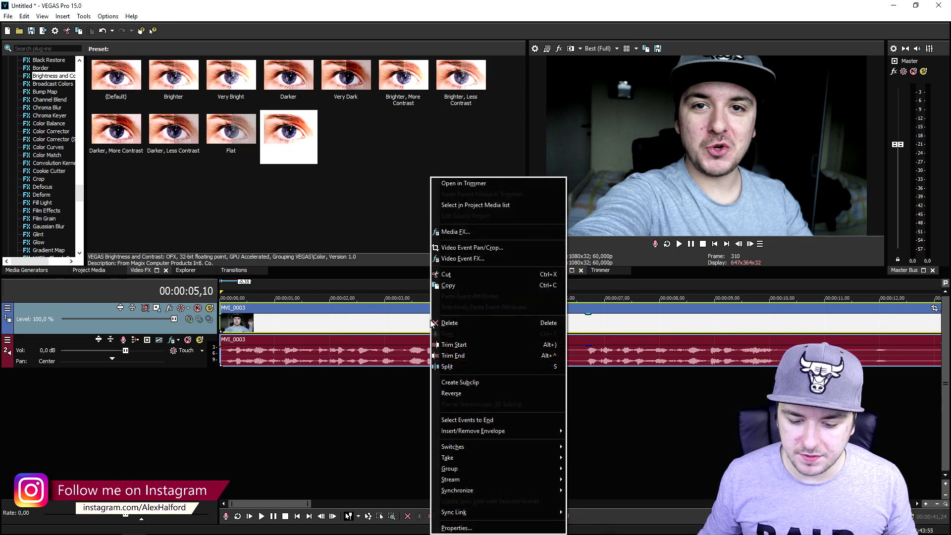
{"action": "left_click", "coordinate": [479, 528]}
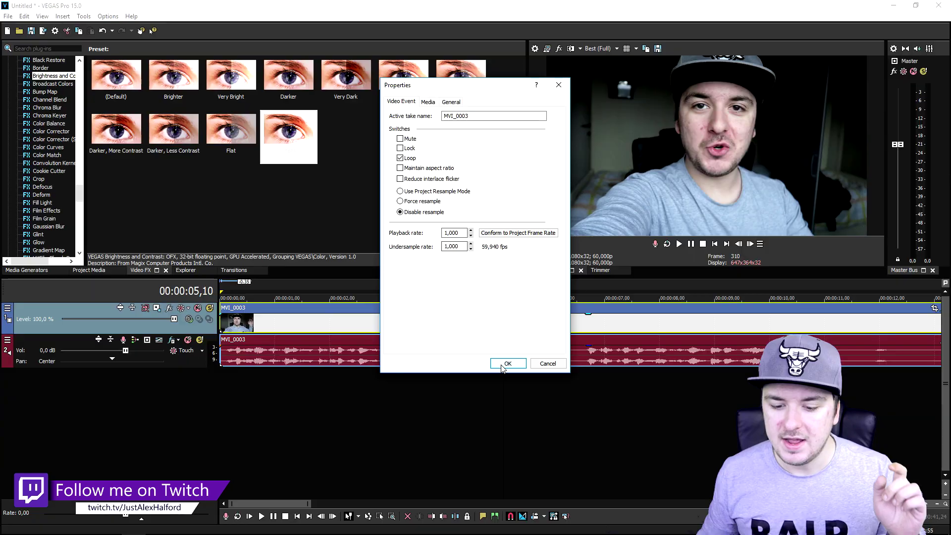
{"action": "left_click", "coordinate": [518, 455]}
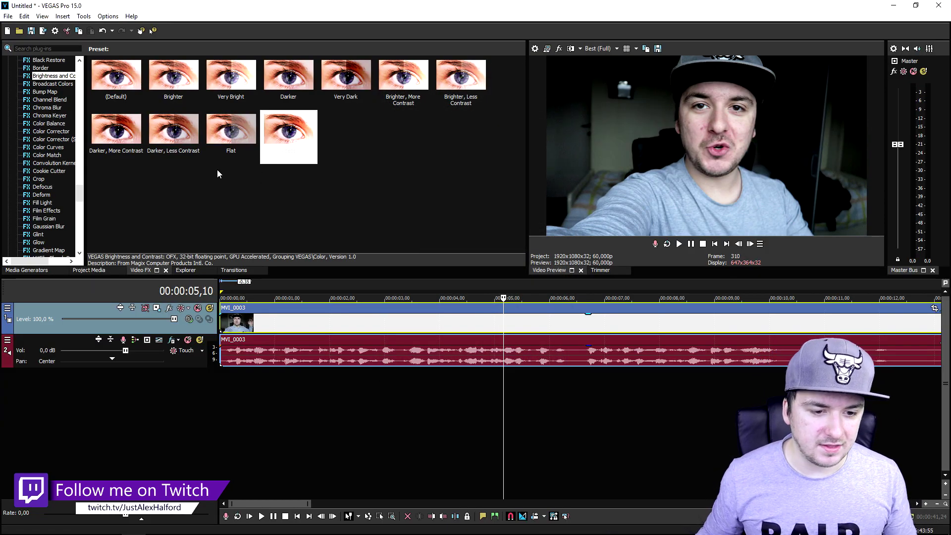
- Shift the MVI_0003 clip 4 frames away from the beginning of the timeline
{"action": "left_click", "coordinate": [715, 244]}
{"action": "scroll", "coordinate": [314, 326], "scroll_direction": "up", "scroll_amount": 6}
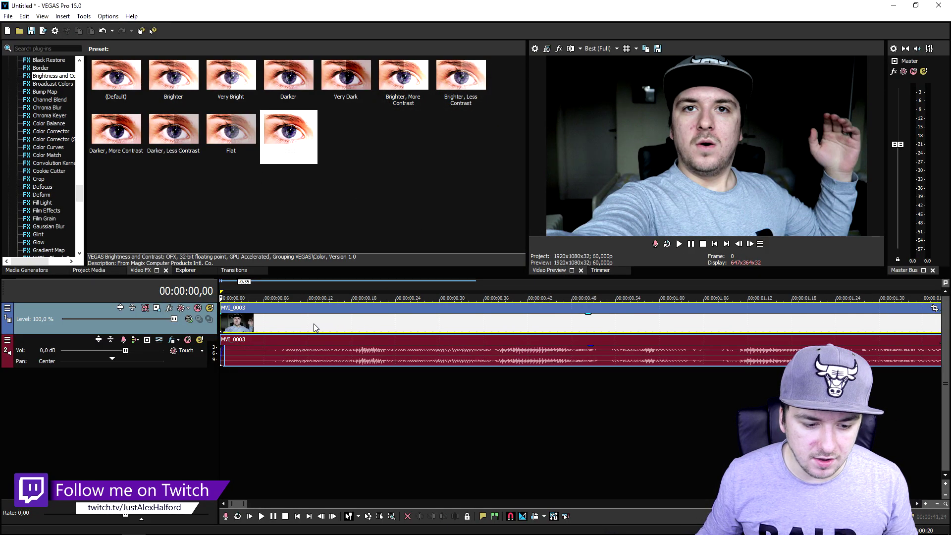
{"action": "left_click_drag", "start_coordinate": [226, 322], "coordinate": [265, 320]}
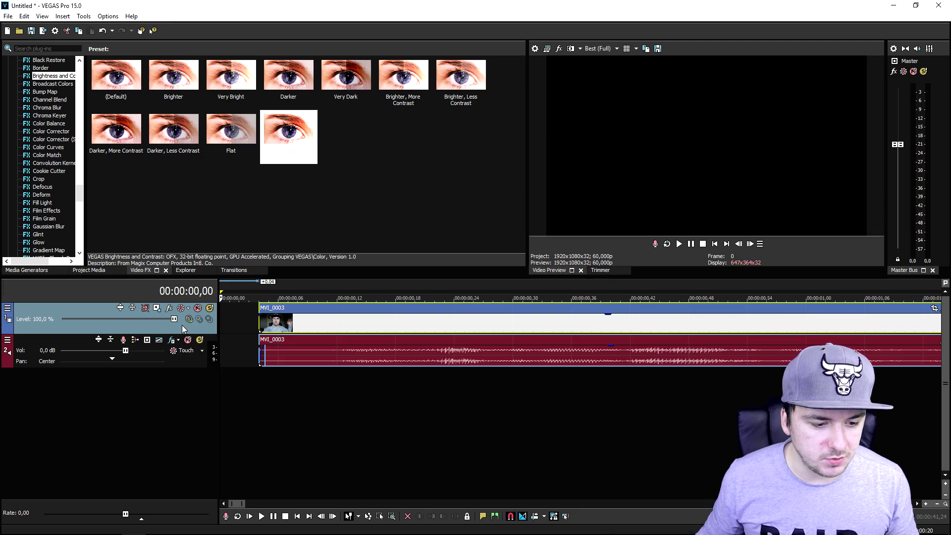
- Add the Slide preset between Slide Out, Bottom-Up and Slide Out, Top-Down as a 6-frame opening transition, and return the clip to the timeline start
{"action": "left_click", "coordinate": [233, 270]}
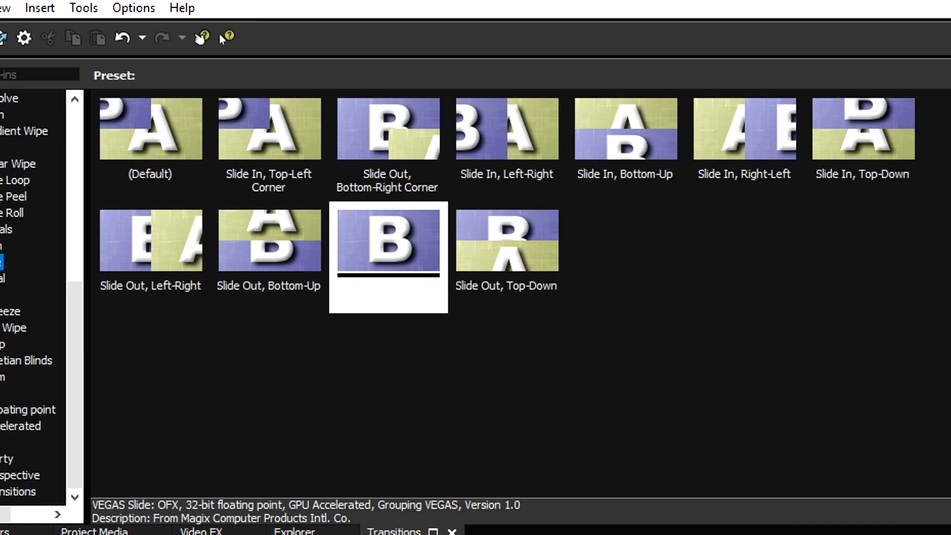
{"action": "left_click", "coordinate": [371, 239]}
{"action": "left_click_drag", "start_coordinate": [372, 240], "coordinate": [331, 272]}
{"action": "left_click", "coordinate": [566, 43]}
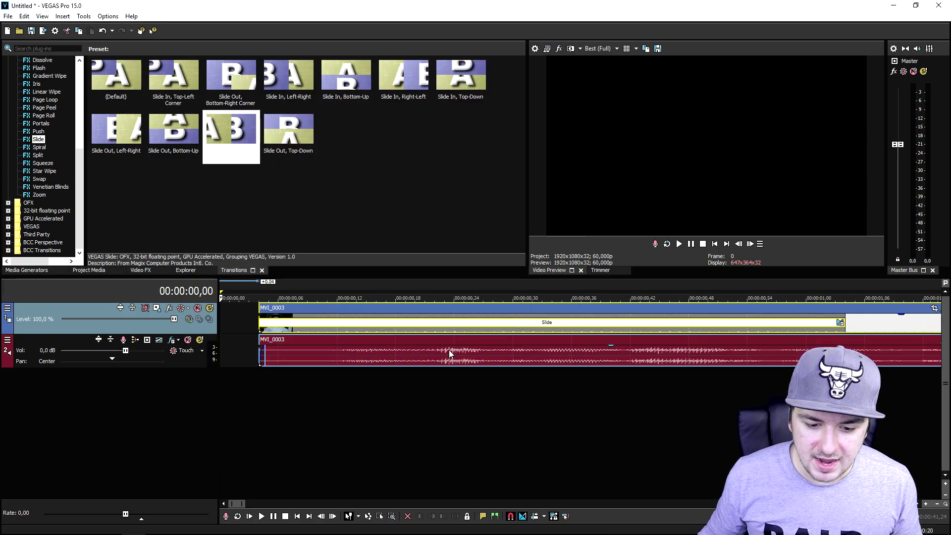
{"action": "scroll", "coordinate": [450, 353], "scroll_direction": "down", "scroll_amount": 3}
{"action": "left_click_drag", "start_coordinate": [402, 323], "coordinate": [248, 323]}
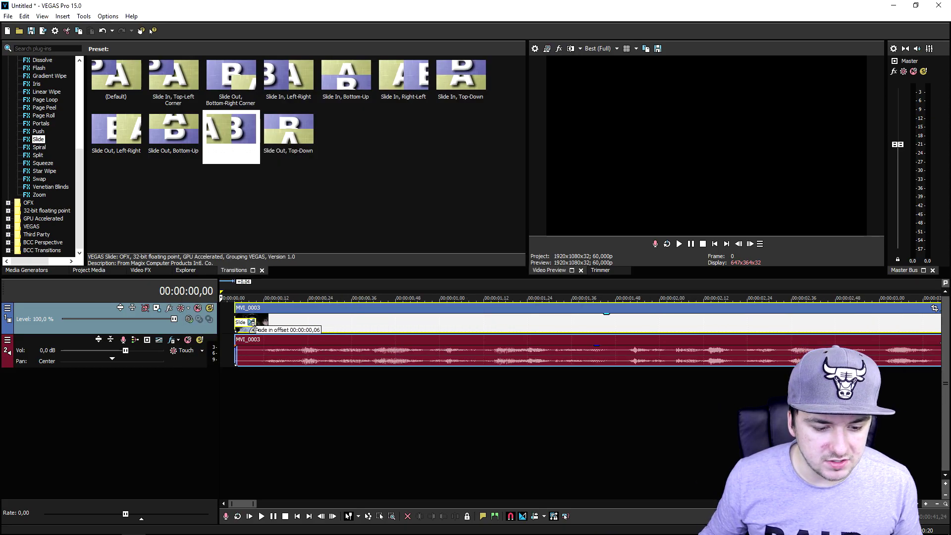
{"action": "scroll", "coordinate": [402, 339], "scroll_direction": "up", "scroll_amount": 3}
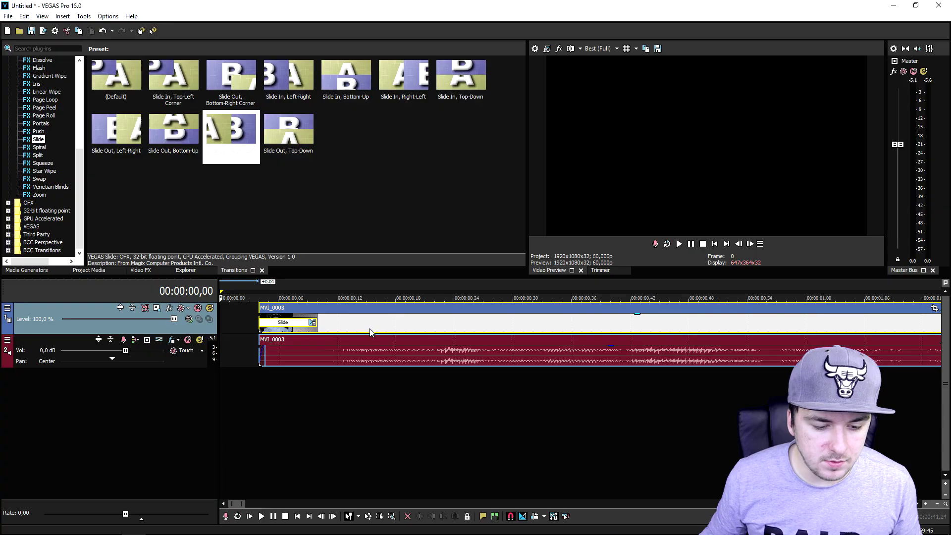
{"action": "left_click_drag", "start_coordinate": [314, 332], "coordinate": [275, 332]}
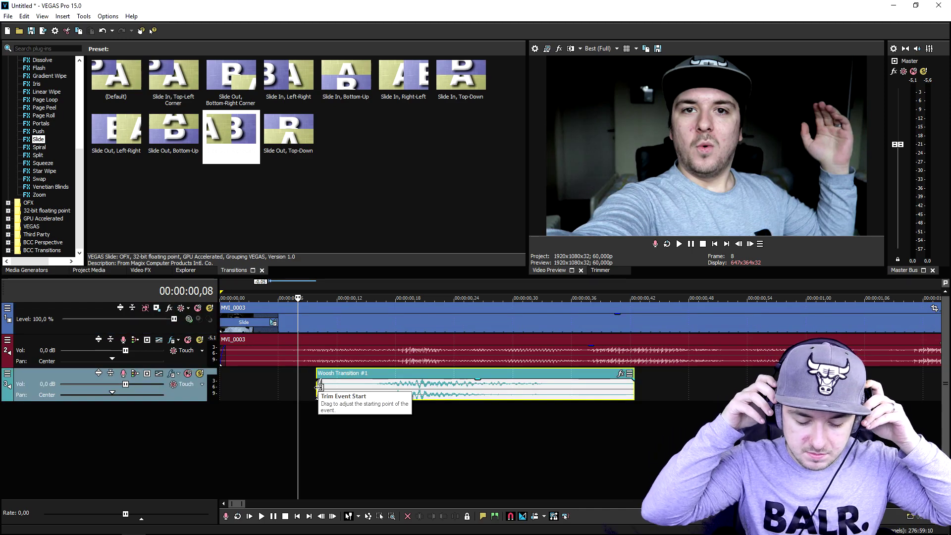
- Trim the start of the Woosh Transition #1 sound and align it with the beginning of the timeline
{"action": "key", "text": "space"}
{"action": "key", "text": "space"}
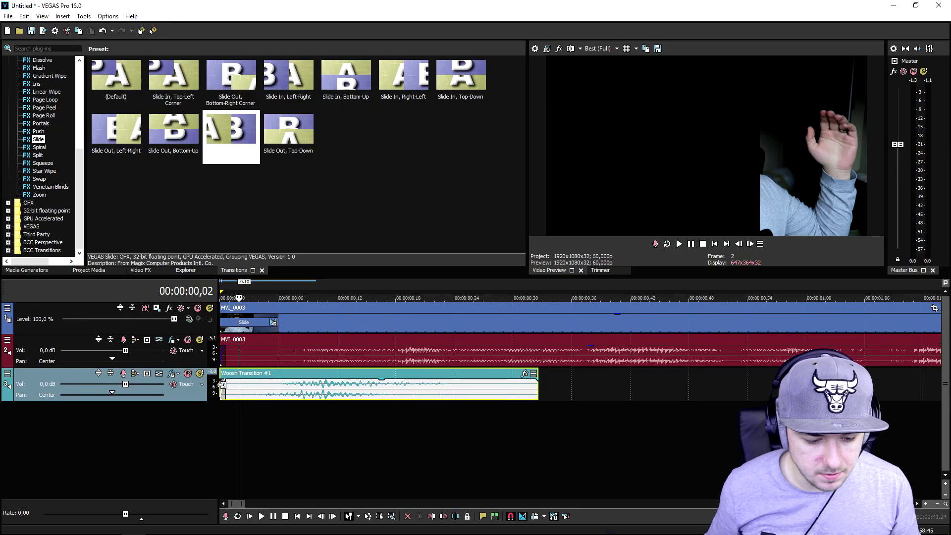
{"action": "left_click_drag", "start_coordinate": [222, 385], "coordinate": [249, 389]}
{"action": "left_click_drag", "start_coordinate": [305, 398], "coordinate": [277, 398]}
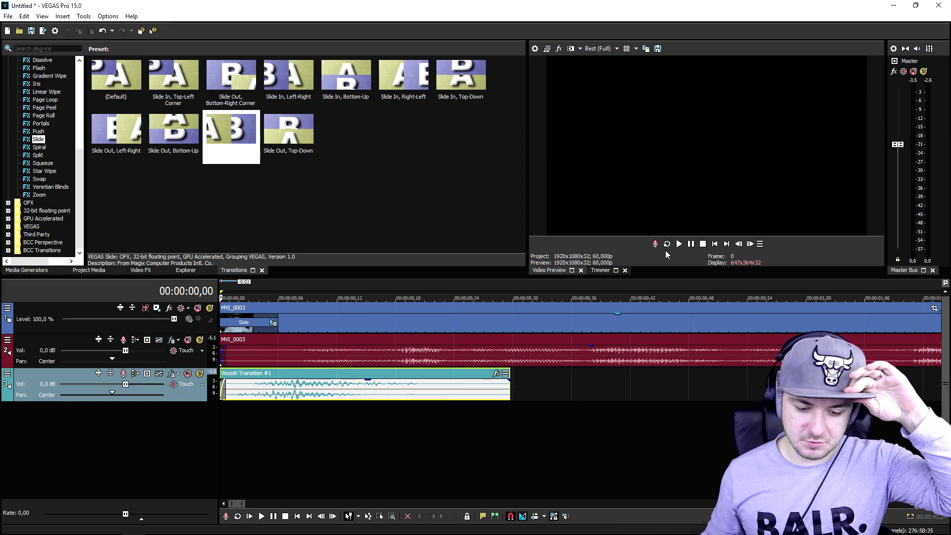
- Play the edit from the start and split the MVI_0003 clip where the speech pauses, at about 00:00:10,10
{"action": "key", "text": "space"}
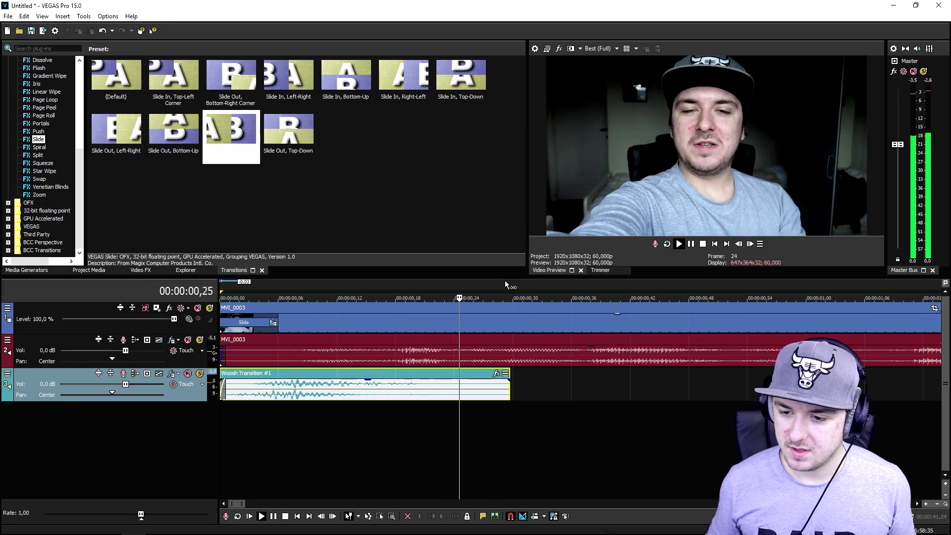
{"action": "scroll", "coordinate": [489, 330], "scroll_direction": "down", "scroll_amount": 3}
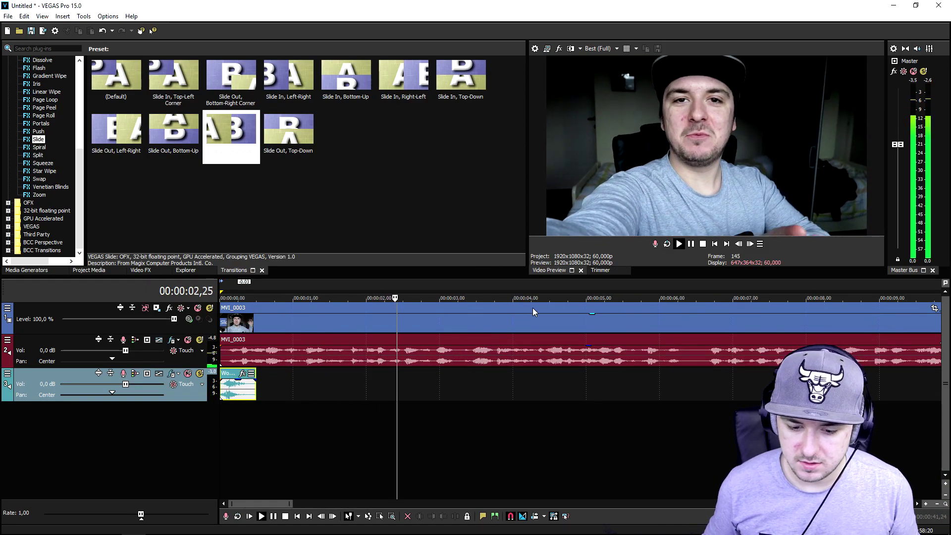
{"action": "scroll", "coordinate": [509, 323], "scroll_direction": "down", "scroll_amount": 2}
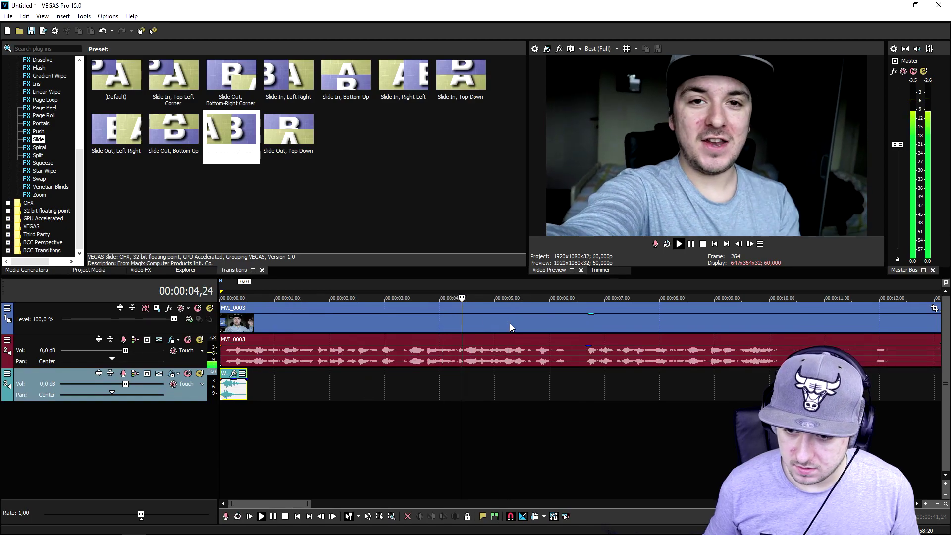
{"action": "scroll", "coordinate": [510, 323], "scroll_direction": "down", "scroll_amount": 3}
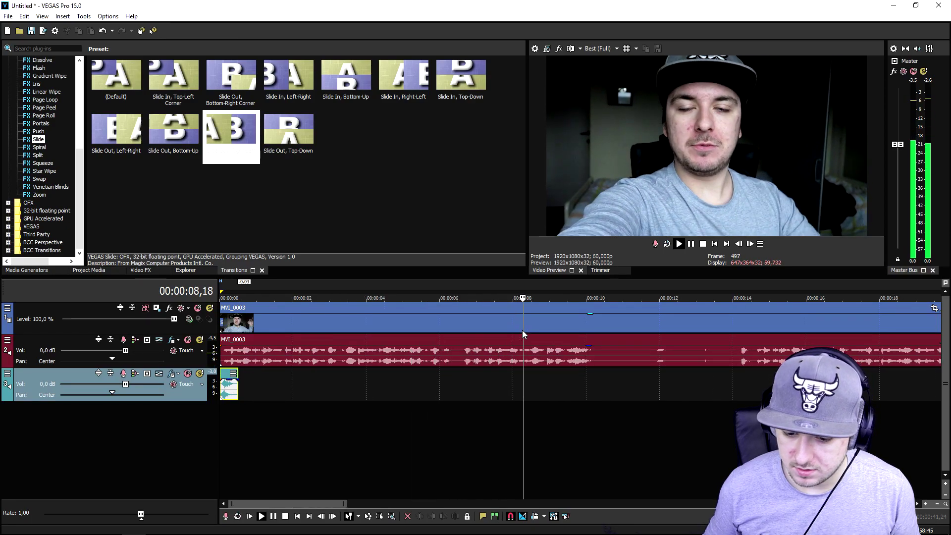
{"action": "left_click", "coordinate": [522, 330]}
{"action": "left_click", "coordinate": [675, 349]}
{"action": "scroll", "coordinate": [675, 349], "scroll_direction": "down", "scroll_amount": 4}
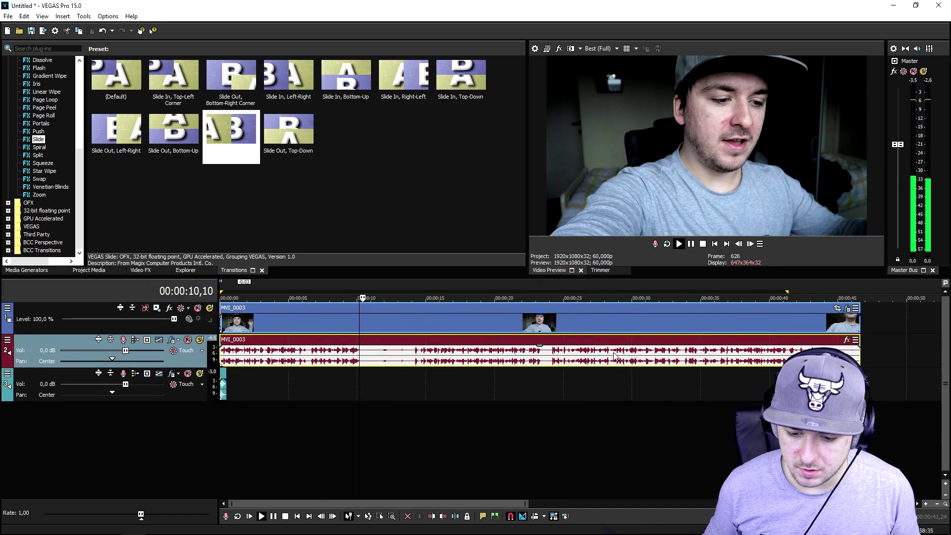
{"action": "scroll", "coordinate": [473, 357], "scroll_direction": "up", "scroll_amount": 3}
{"action": "key", "text": "s"}
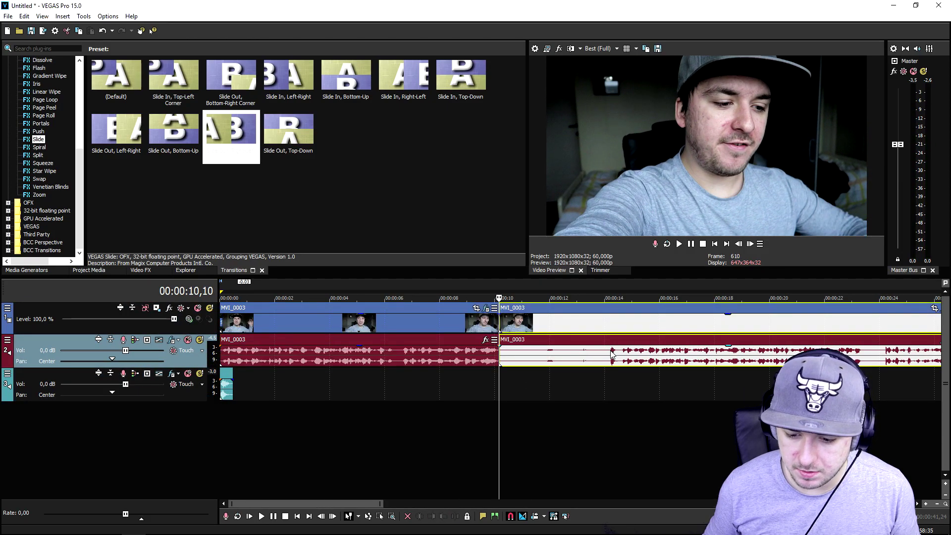
- Cut out the silent section after 00:00:10,10 and close the gap by joining the remaining clip to the first one
{"action": "left_click", "coordinate": [608, 354]}
{"action": "key", "text": "s"}
{"action": "left_click", "coordinate": [558, 324]}
{"action": "key", "text": "Delete"}
{"action": "left_click_drag", "start_coordinate": [633, 323], "coordinate": [524, 323]}
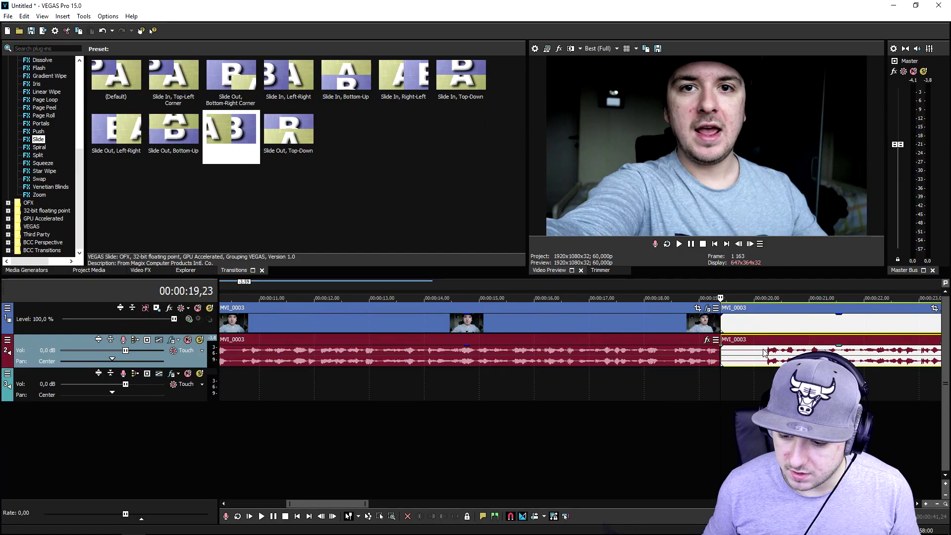
- Remove the silence that starts at 00:00:19,23 and move the remaining clip against the previous one
{"action": "left_click", "coordinate": [767, 353]}
{"action": "key", "text": "s"}
{"action": "left_click", "coordinate": [733, 319]}
{"action": "key", "text": "Delete"}
{"action": "left_click_drag", "start_coordinate": [790, 321], "coordinate": [745, 321]}
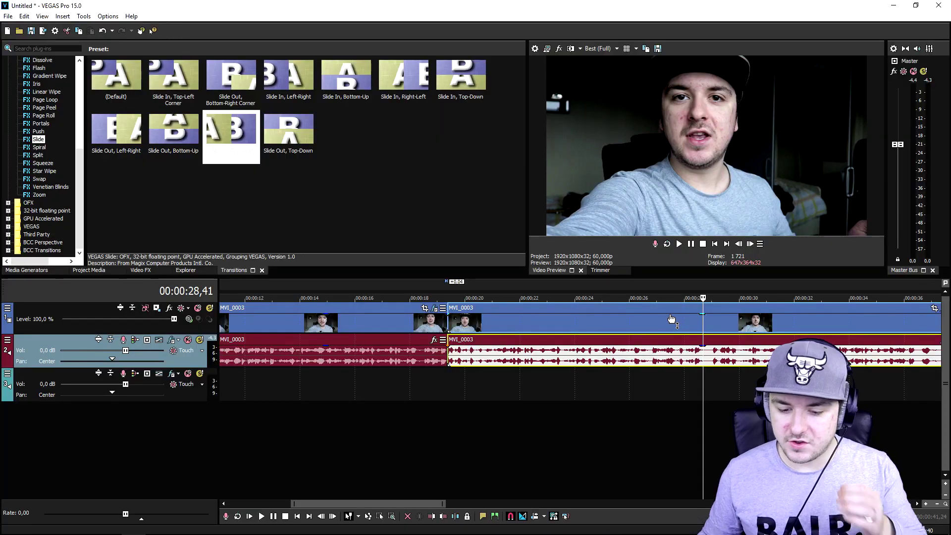
- Insert a new video track above the vlog footage and place the sub image on it at the timeline start
{"action": "scroll", "coordinate": [607, 316], "scroll_direction": "down", "scroll_amount": 5}
{"action": "left_click", "coordinate": [715, 243]}
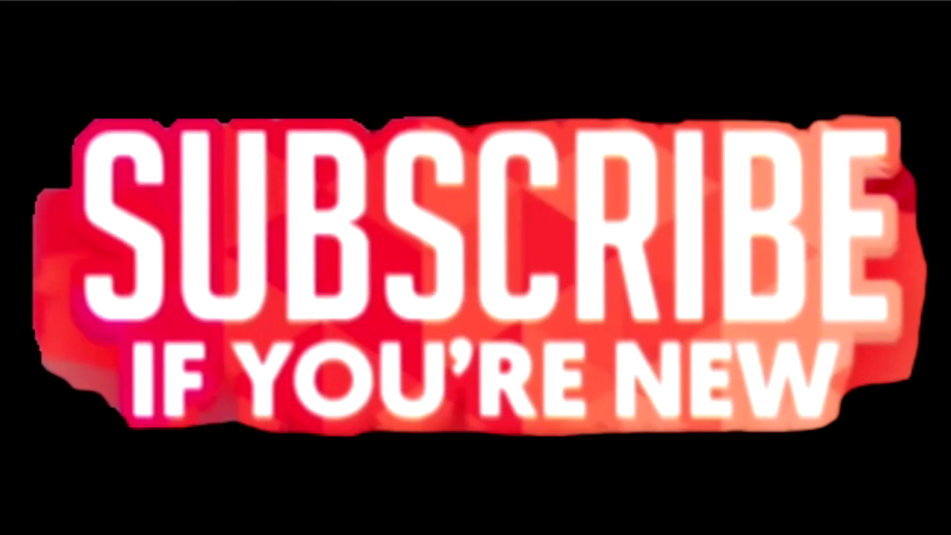
{"action": "right_click", "coordinate": [541, 319]}
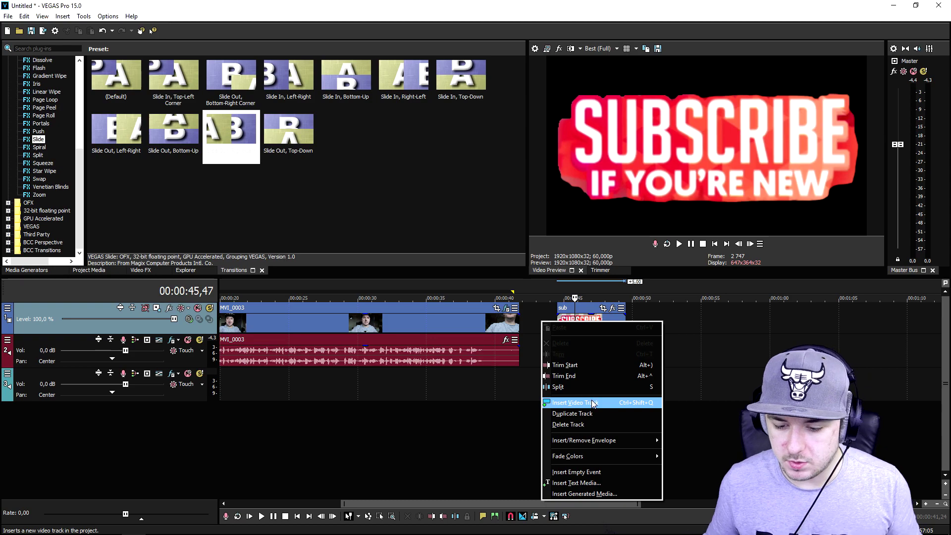
{"action": "left_click", "coordinate": [596, 403]}
{"action": "scroll", "coordinate": [597, 380], "scroll_direction": "down", "scroll_amount": 3}
{"action": "left_click_drag", "start_coordinate": [542, 354], "coordinate": [236, 319]}
{"action": "left_click", "coordinate": [714, 244]}
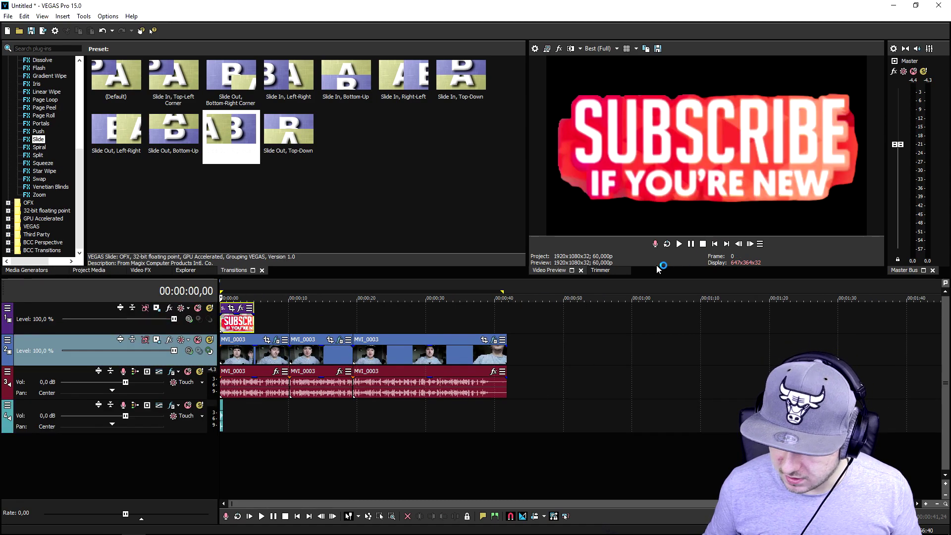
- Move the sub image to about 00:00:08,33 on its track and play that section to check the timing
{"action": "scroll", "coordinate": [297, 322], "scroll_direction": "up", "scroll_amount": 5}
{"action": "left_click_drag", "start_coordinate": [295, 320], "coordinate": [422, 310]}
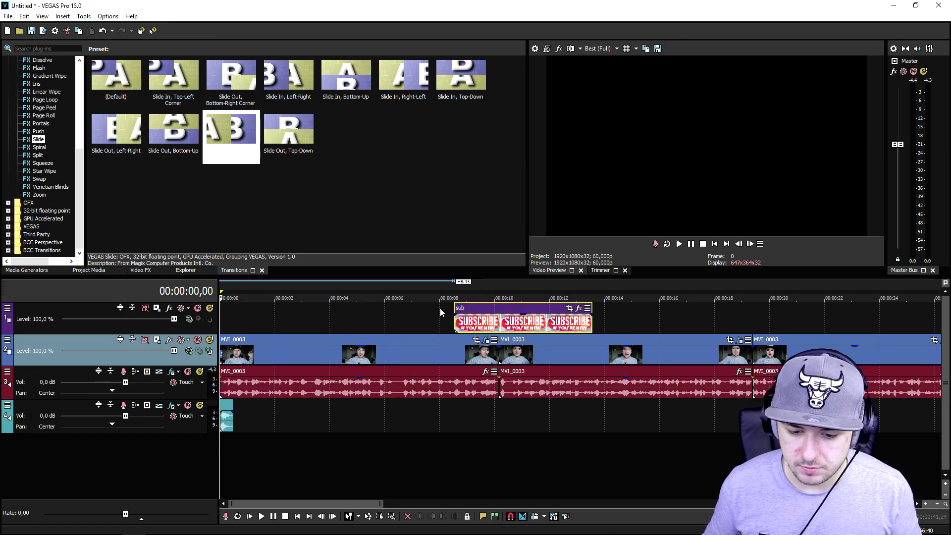
{"action": "left_click", "coordinate": [440, 311]}
{"action": "key", "text": "space"}
{"action": "scroll", "coordinate": [548, 341], "scroll_direction": "up", "scroll_amount": 1}
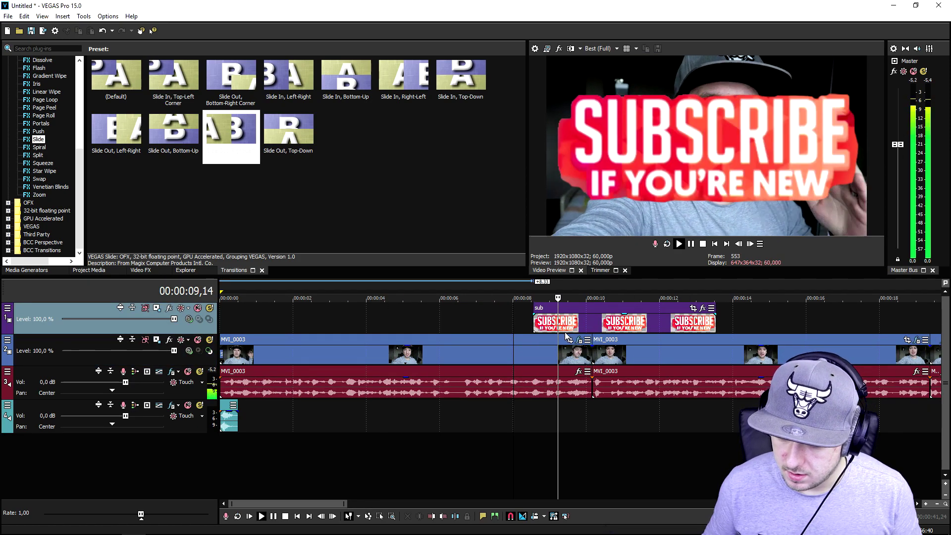
{"action": "left_click", "coordinate": [555, 322]}
{"action": "key", "text": "space"}
- In the sub image's Event Pan/Crop, shift the frame vertically only, to a Y Center of -71,4
{"action": "left_click", "coordinate": [535, 322]}
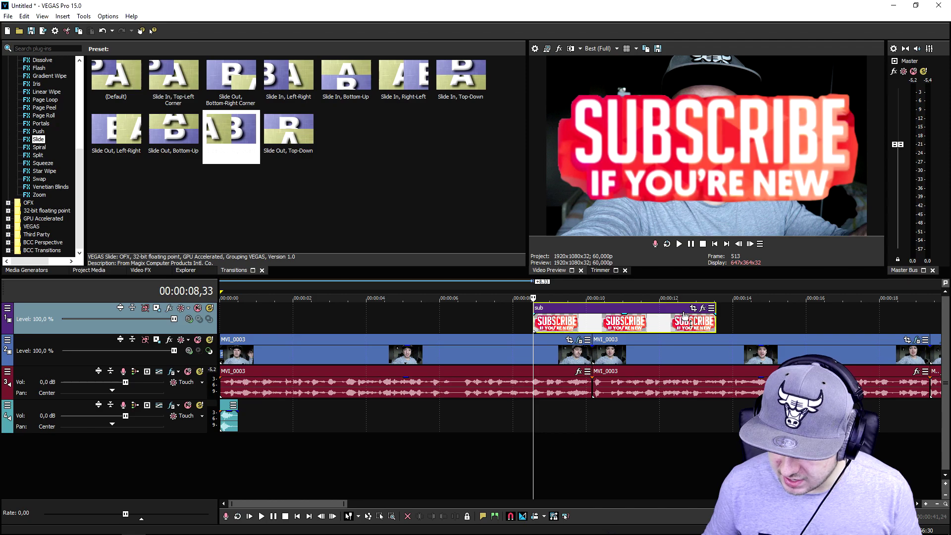
{"action": "left_click", "coordinate": [567, 329]}
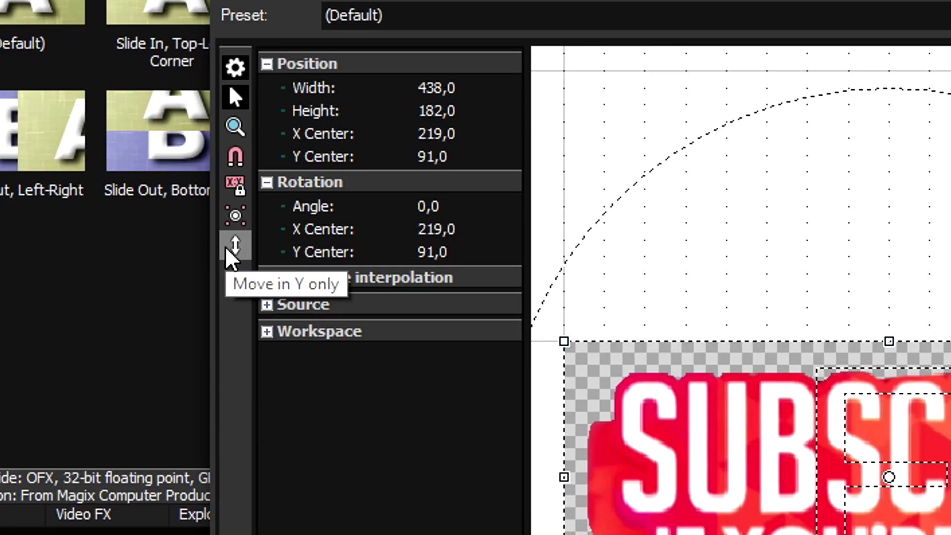
{"action": "scroll", "coordinate": [807, 462], "scroll_direction": "down", "scroll_amount": 5}
{"action": "left_click_drag", "start_coordinate": [904, 390], "coordinate": [905, 388]}
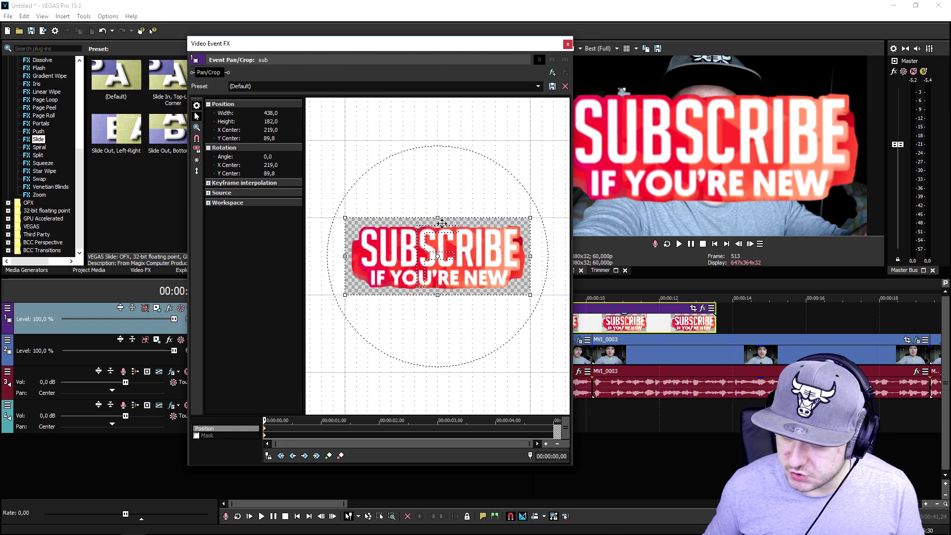
{"action": "left_click_drag", "start_coordinate": [442, 224], "coordinate": [448, 187]}
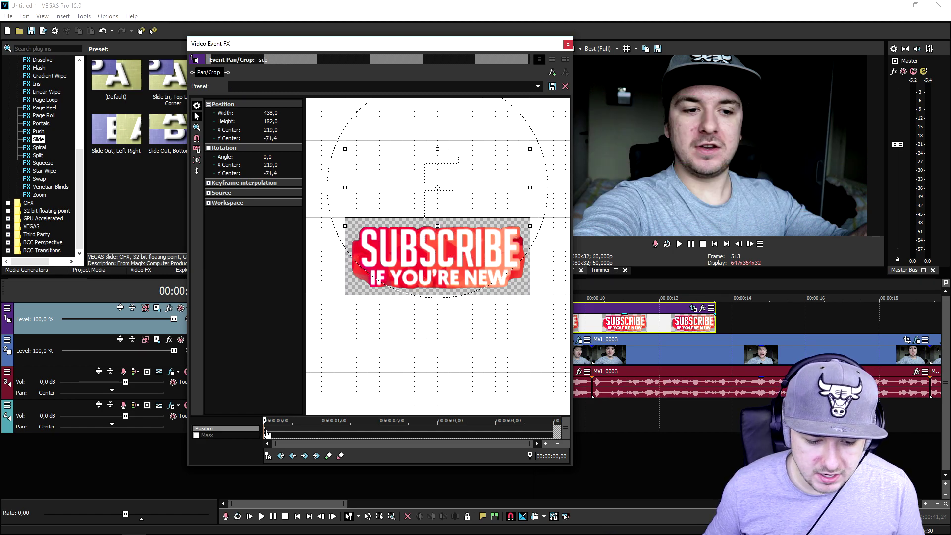
- Restore the image's original framing at 00:00:00,03 in the Pan/Crop timeline and close the Video Event FX window
{"action": "scroll", "coordinate": [273, 433], "scroll_direction": "up", "scroll_amount": 3}
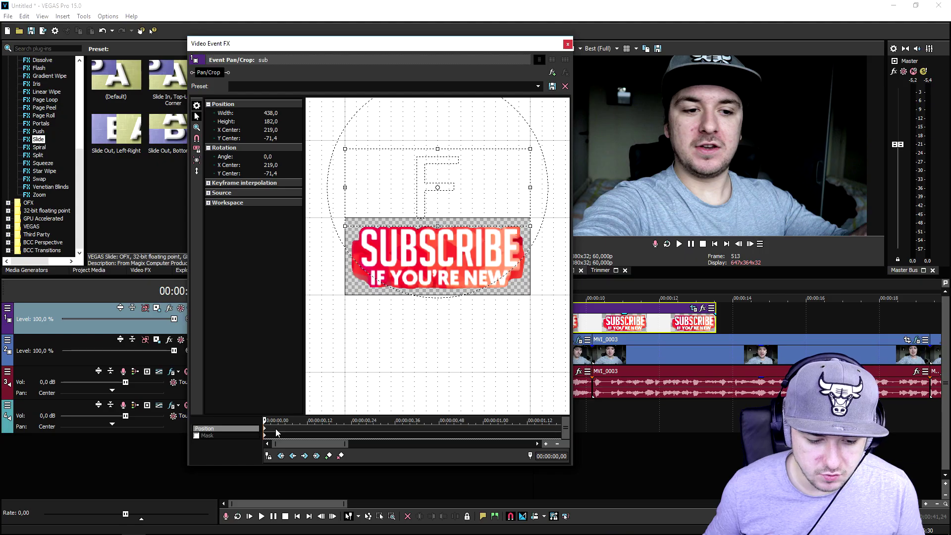
{"action": "left_click", "coordinate": [324, 373]}
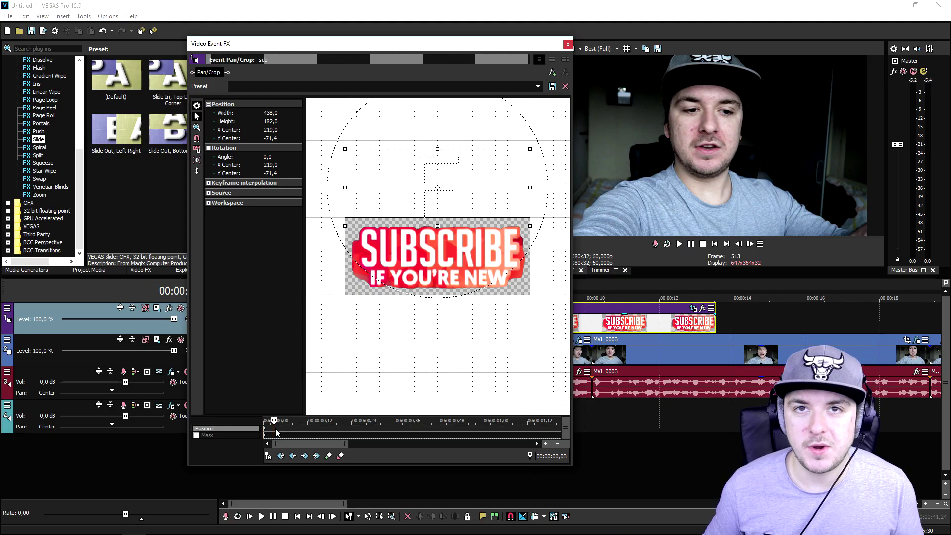
{"action": "right_click", "coordinate": [426, 235]}
{"action": "left_click", "coordinate": [443, 244]}
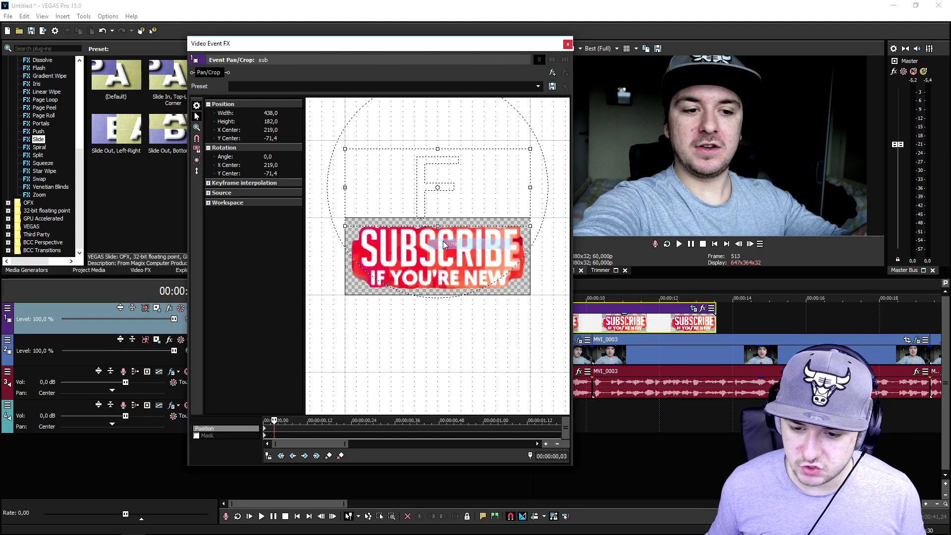
{"action": "left_click", "coordinate": [567, 44]}
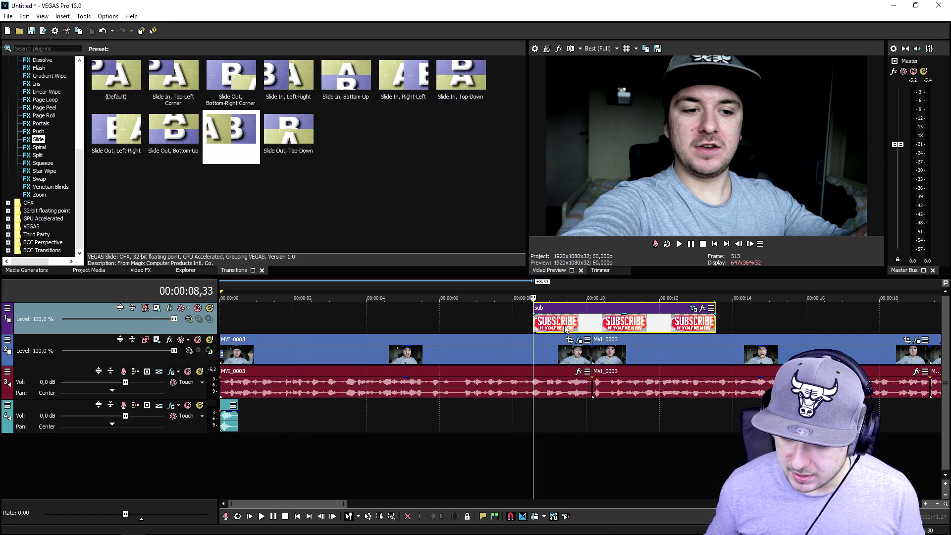
- Play the section at the start of the sub image repeatedly to check its entrance over the vlog footage
{"action": "scroll", "coordinate": [565, 328], "scroll_direction": "up", "scroll_amount": 1}
{"action": "key", "text": "space"}
{"action": "key", "text": "space"}
{"action": "key", "text": "space"}
{"action": "key", "text": "space"}
{"action": "key", "text": "space"}
{"action": "key", "text": "space"}
{"action": "scroll", "coordinate": [627, 327], "scroll_direction": "down", "scroll_amount": 2}
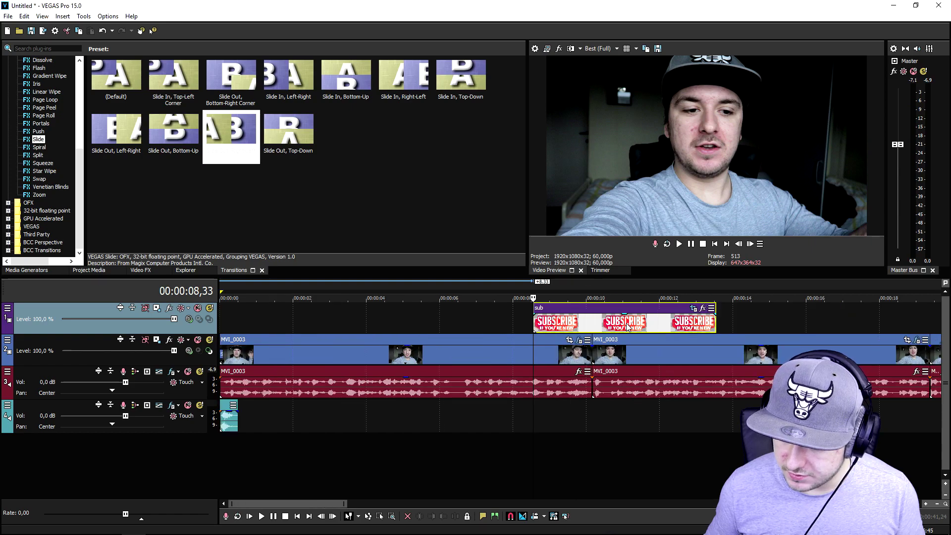
- In the sub image's Event Pan/Crop timeline, move the second position keyframe to about 00:00:00,10 and play the slide-in to check it
{"action": "left_click", "coordinate": [692, 309]}
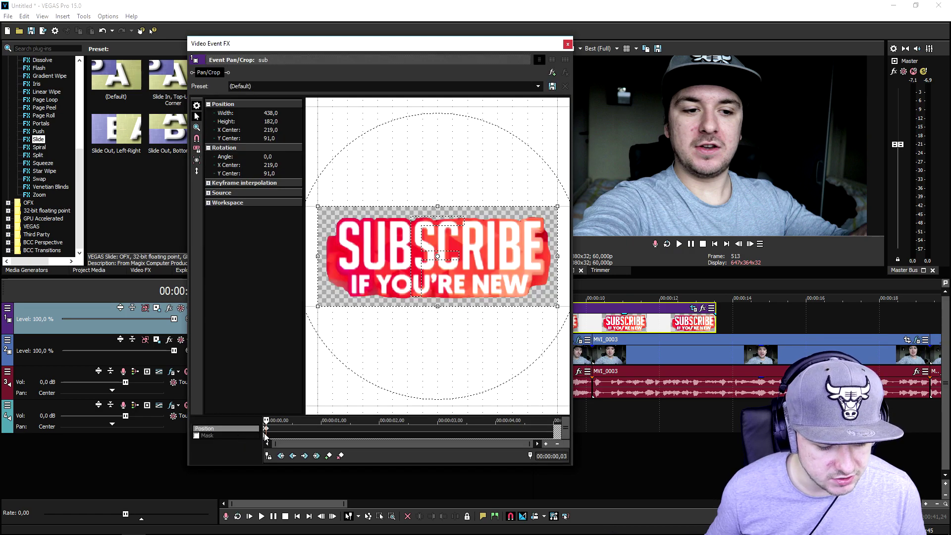
{"action": "scroll", "coordinate": [265, 436], "scroll_direction": "up", "scroll_amount": 5}
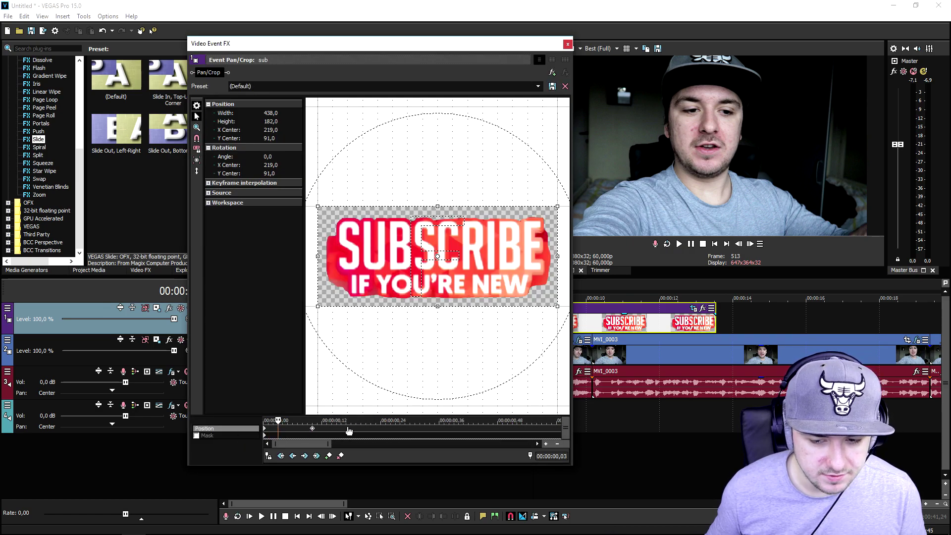
{"action": "left_click", "coordinate": [567, 44]}
{"action": "key", "text": "space"}
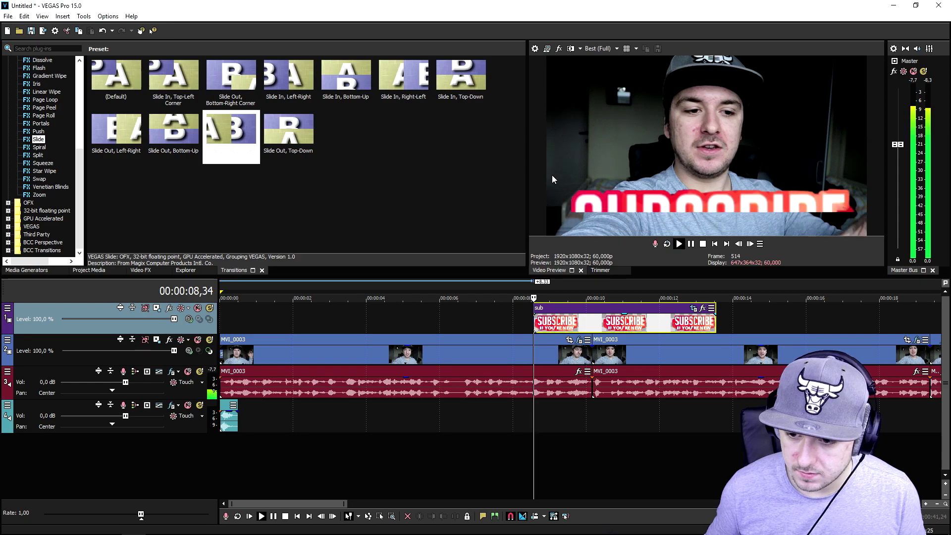
{"action": "key", "text": "space"}
{"action": "left_click", "coordinate": [552, 325]}
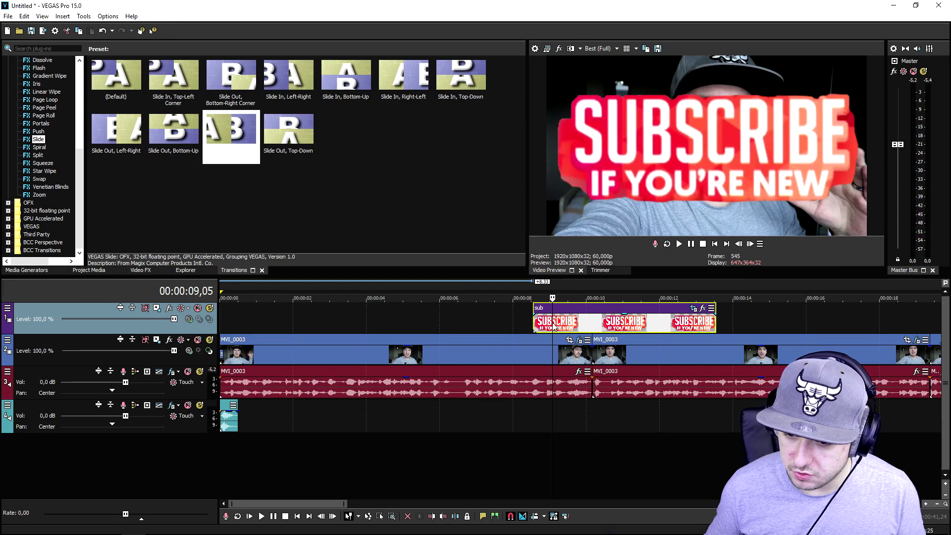
{"action": "left_click", "coordinate": [538, 325]}
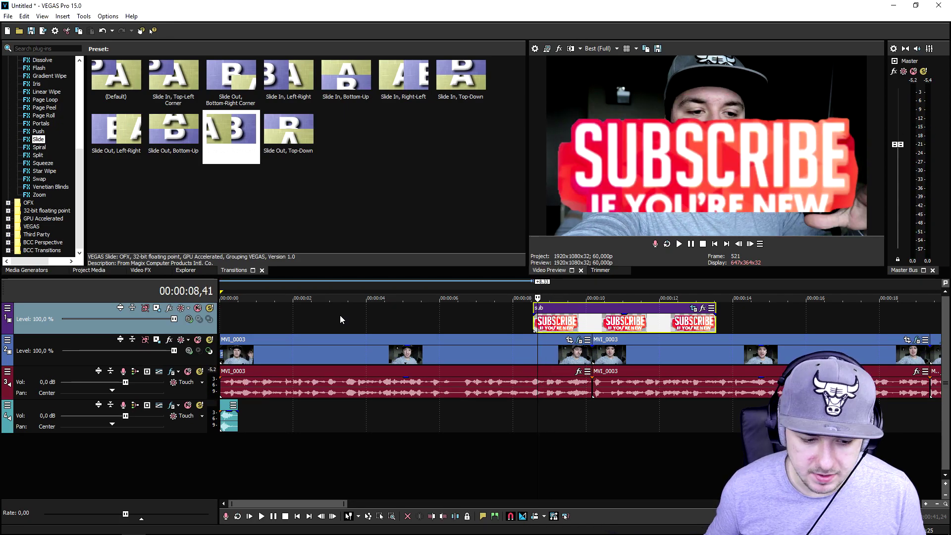
- Use Track Motion on the sub image's track to shrink the subscribe graphic and place it in the lower-left corner of the frame
{"action": "scroll", "coordinate": [496, 330], "scroll_direction": "up", "scroll_amount": 4}
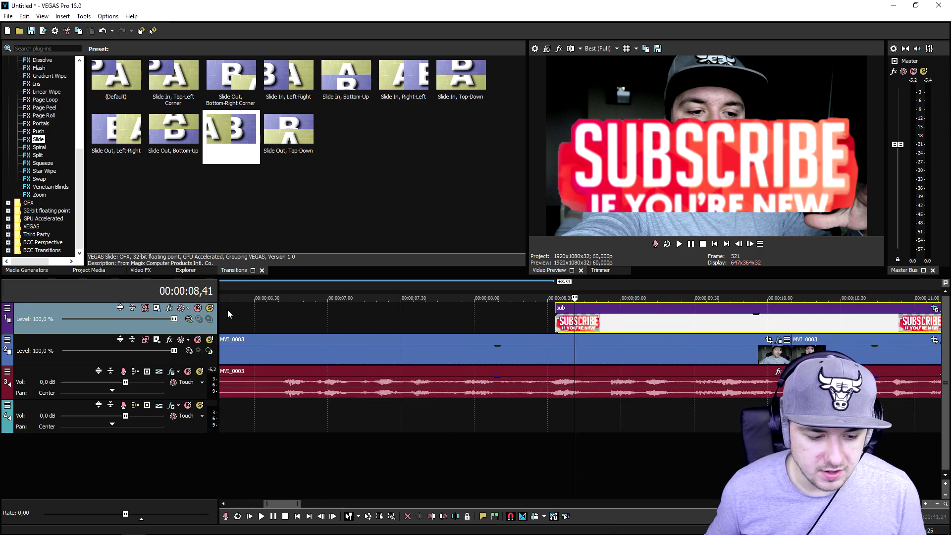
{"action": "left_click", "coordinate": [157, 309]}
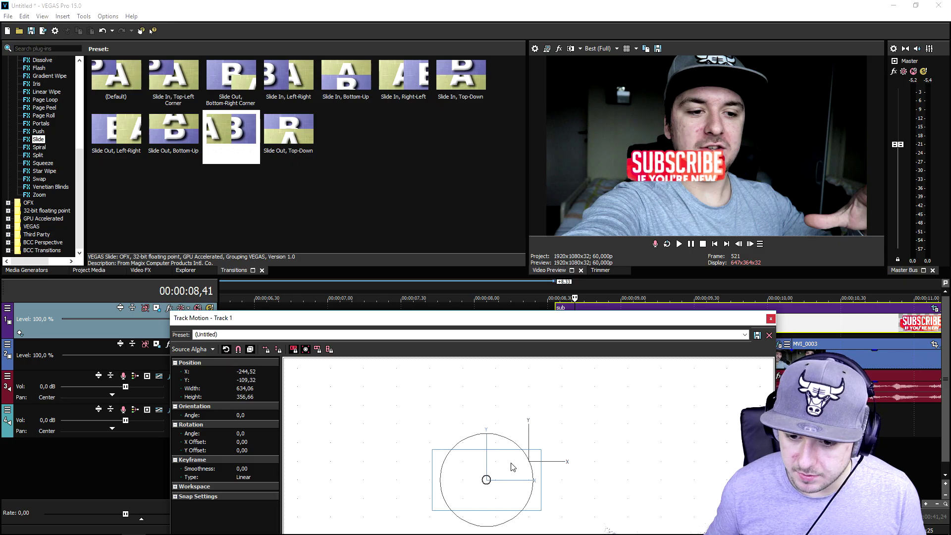
{"action": "left_click_drag", "start_coordinate": [513, 467], "coordinate": [461, 516]}
{"action": "left_click", "coordinate": [771, 318]}
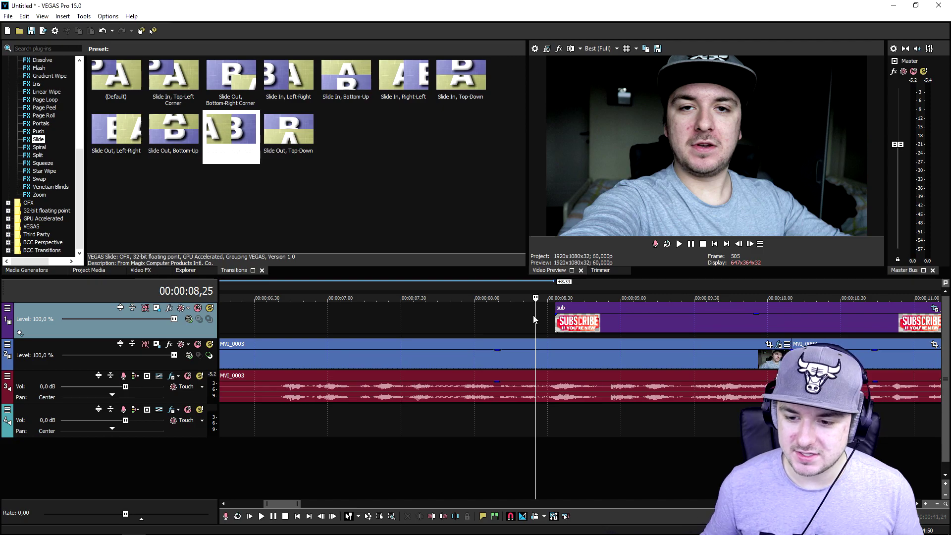
- Add Ping - Sound Effect on its own audio track, cut away its part before 00:00:08,25 and place it at the sub image's entrance
{"action": "key", "text": "space"}
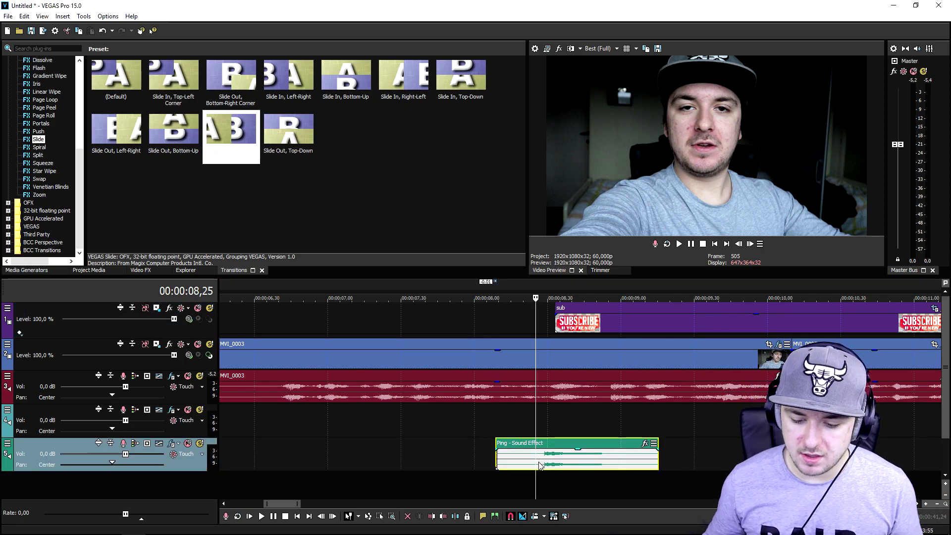
{"action": "key", "text": "space"}
{"action": "key", "text": "space"}
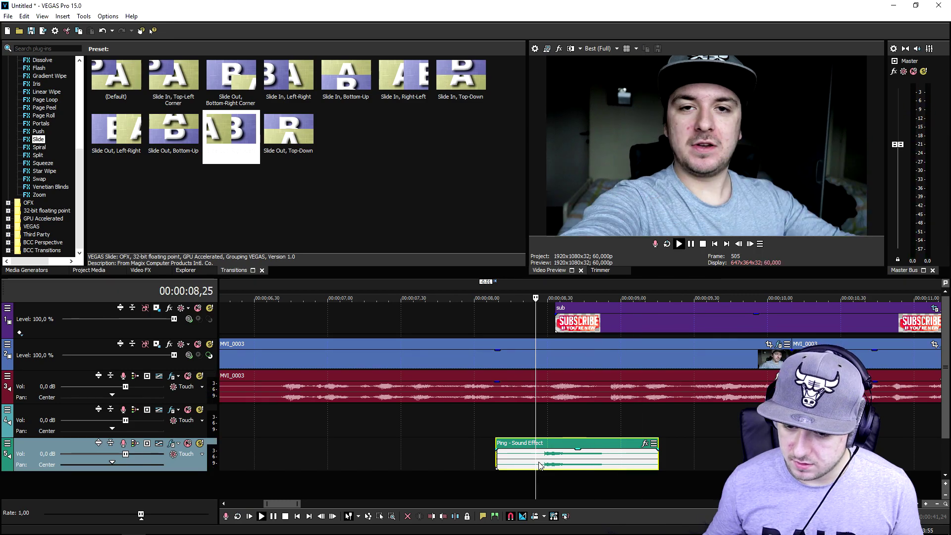
{"action": "key", "text": "space"}
{"action": "left_click", "coordinate": [512, 461]}
{"action": "key", "text": "Delete"}
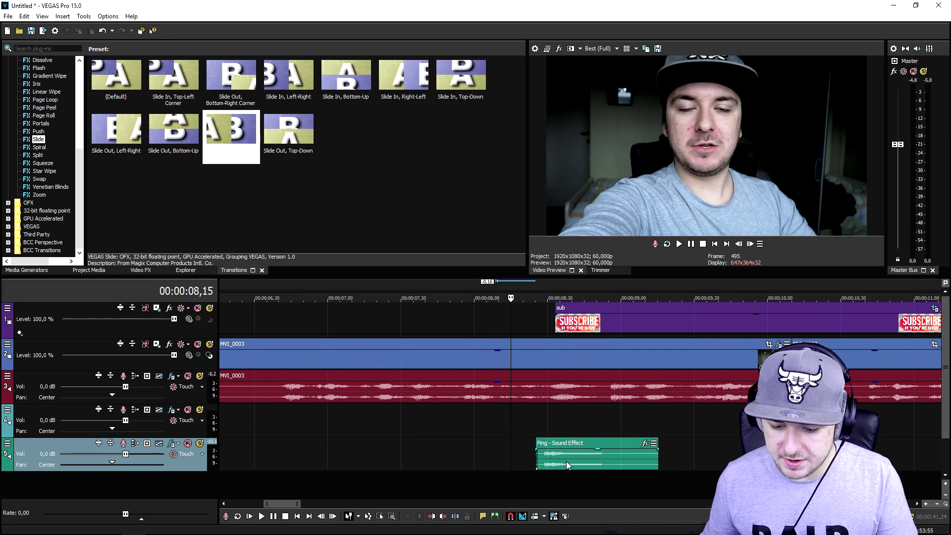
{"action": "left_click", "coordinate": [565, 292]}
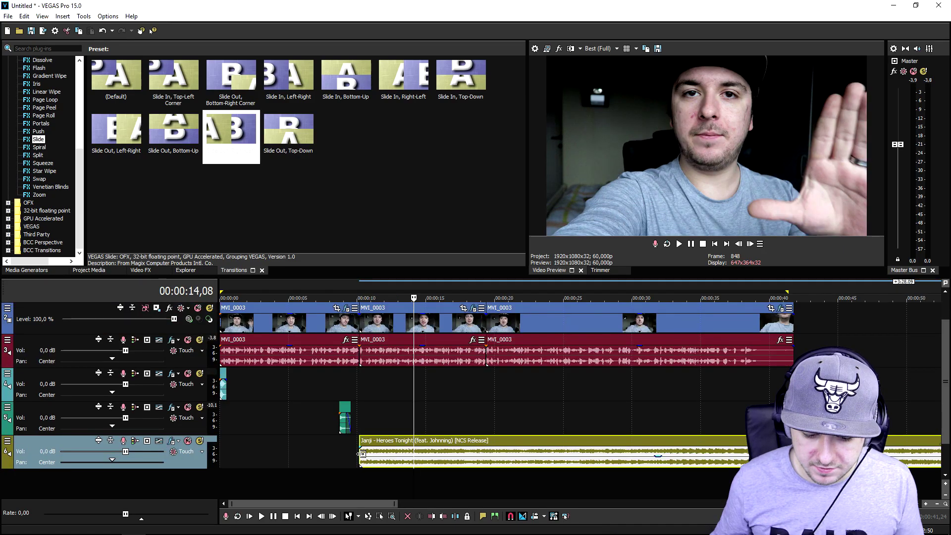
- Add the song Janji - Heroes Tonight (feat. Johnning) [NCS Release] on a new audio track and move it to the timeline start
{"action": "left_click", "coordinate": [361, 453]}
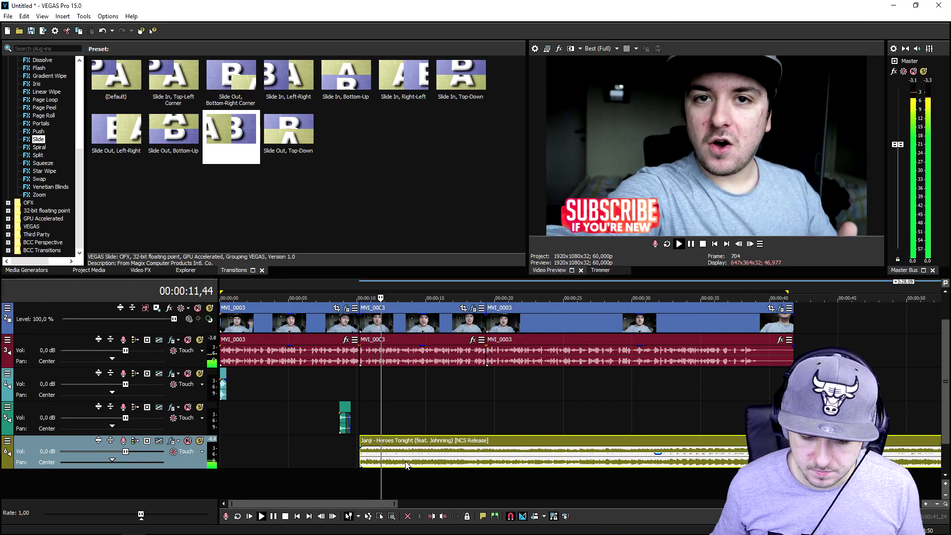
{"action": "key", "text": "space"}
{"action": "left_click_drag", "start_coordinate": [375, 464], "coordinate": [236, 464]}
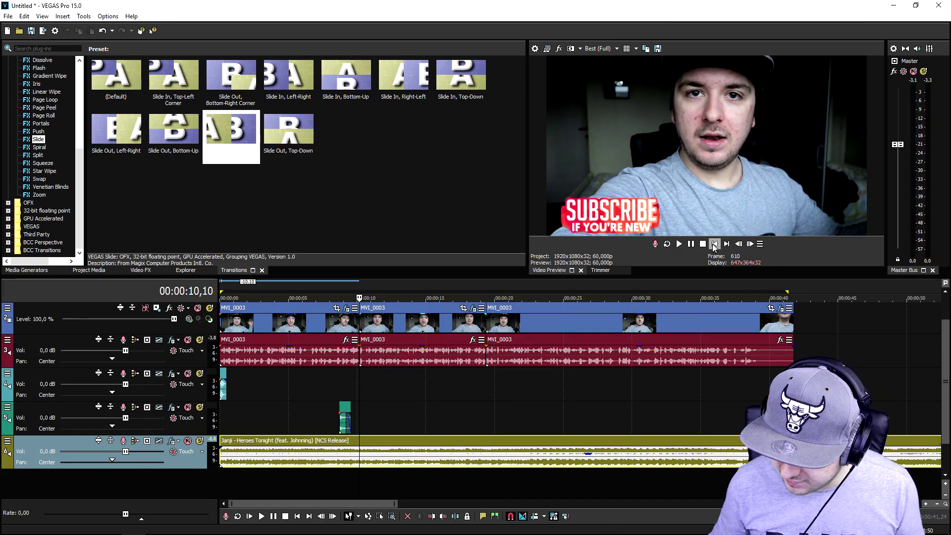
- Play the edit from the start and lower the gain of the background music event
{"action": "left_click", "coordinate": [714, 244]}
{"action": "scroll", "coordinate": [311, 468], "scroll_direction": "up", "scroll_amount": 10}
{"action": "key", "text": "space"}
{"action": "key", "text": "space"}
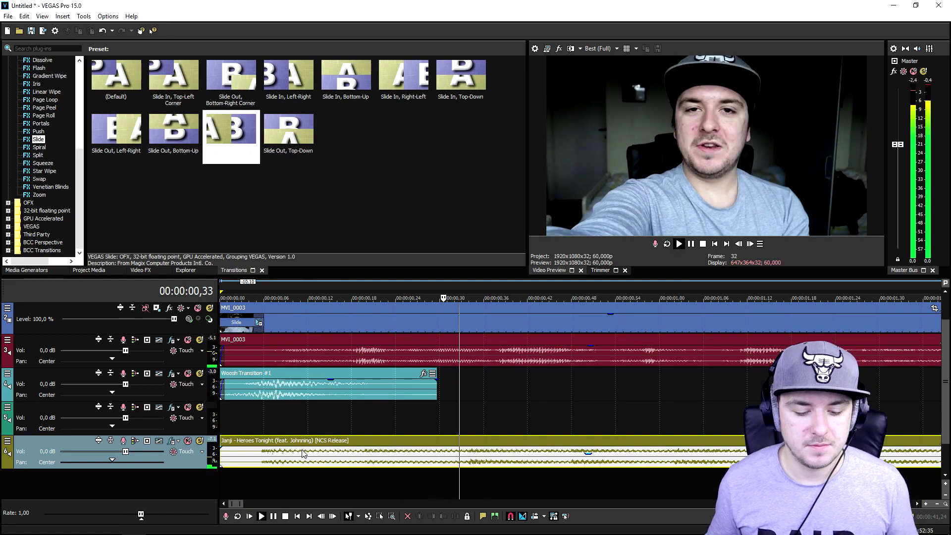
{"action": "left_click", "coordinate": [302, 456]}
{"action": "key", "text": "space"}
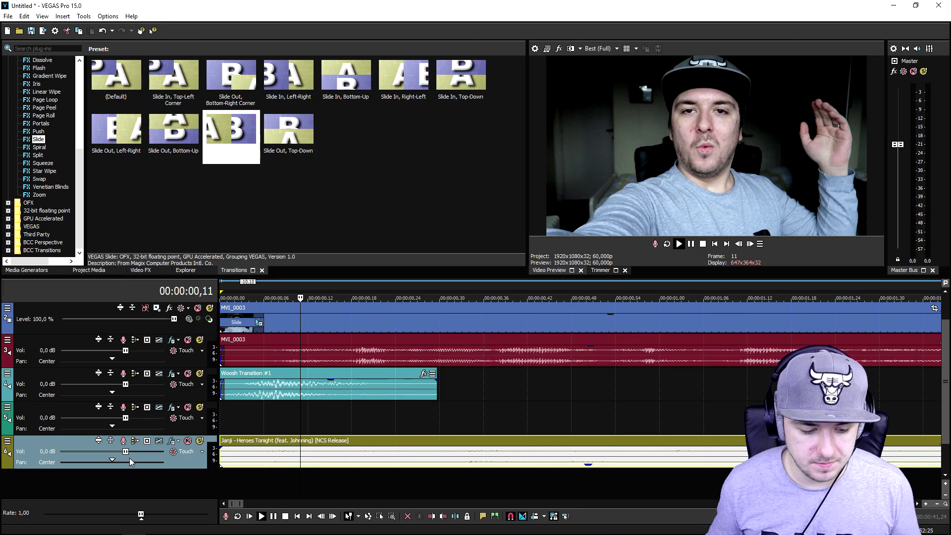
- Lower the music track's volume to -2,9 dB and, after checking the mix in playback, to -8,4 dB
{"action": "key", "text": "space"}
{"action": "left_click_drag", "start_coordinate": [129, 457], "coordinate": [109, 457]}
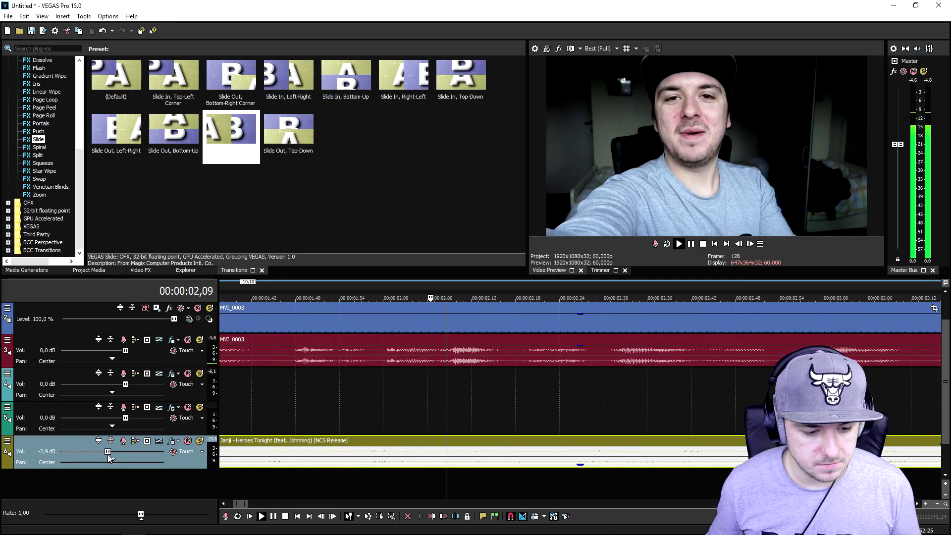
{"action": "left_click", "coordinate": [715, 243]}
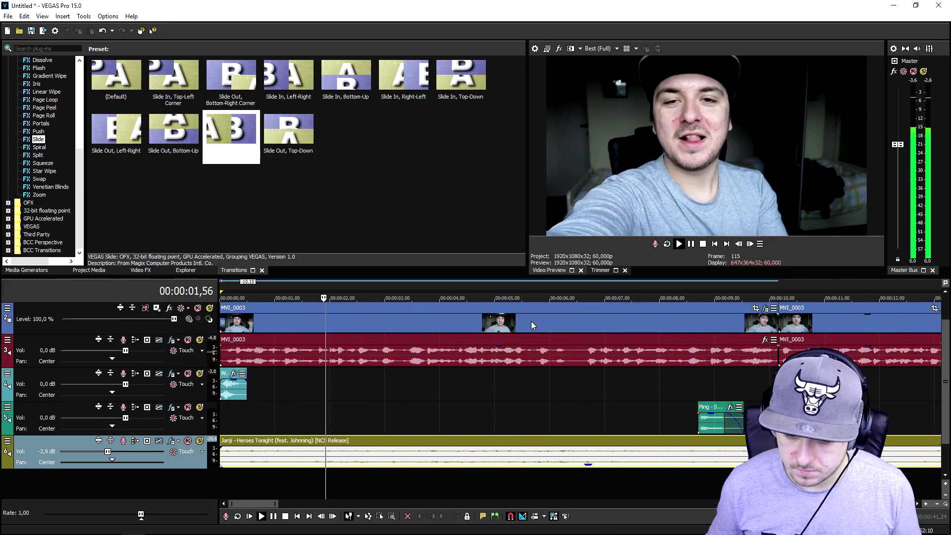
{"action": "key", "text": "space"}
{"action": "key", "text": "space"}
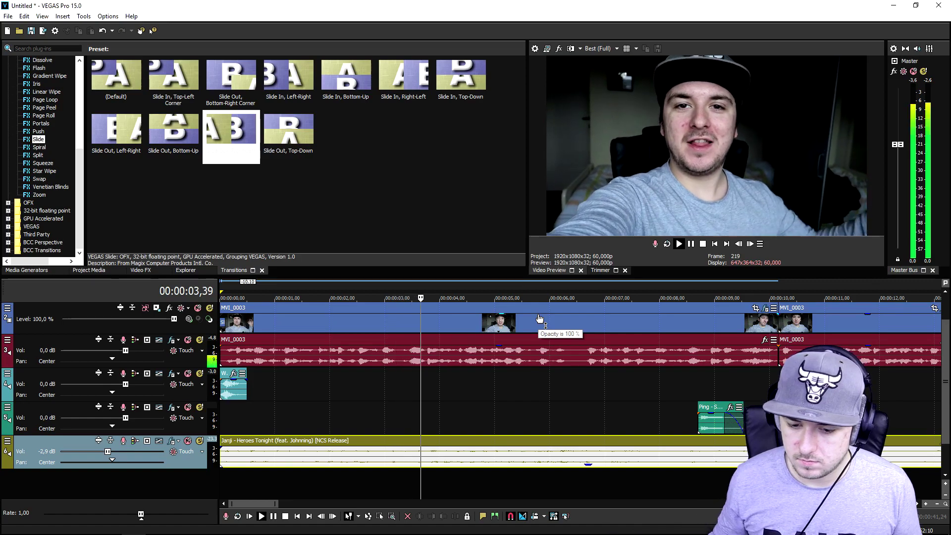
{"action": "left_click", "coordinate": [682, 287]}
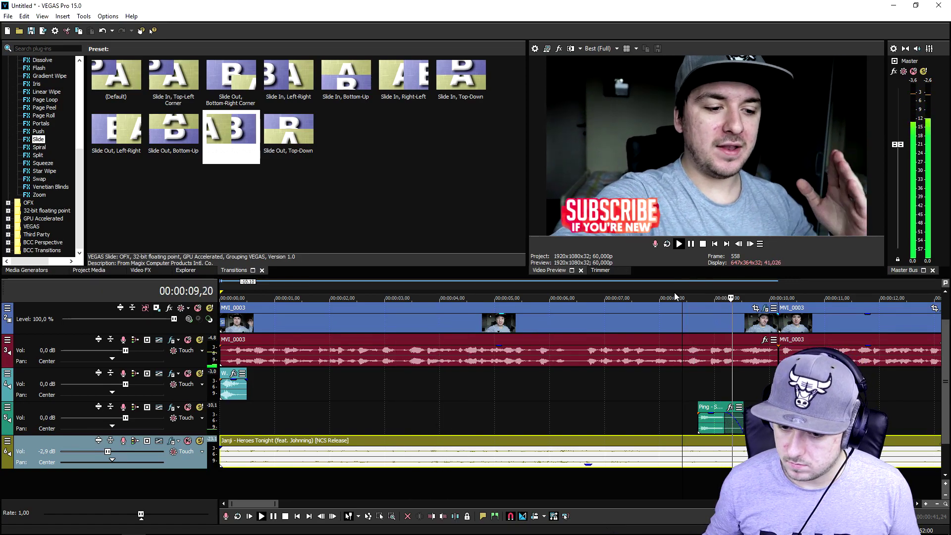
{"action": "scroll", "coordinate": [643, 376], "scroll_direction": "down", "scroll_amount": 3}
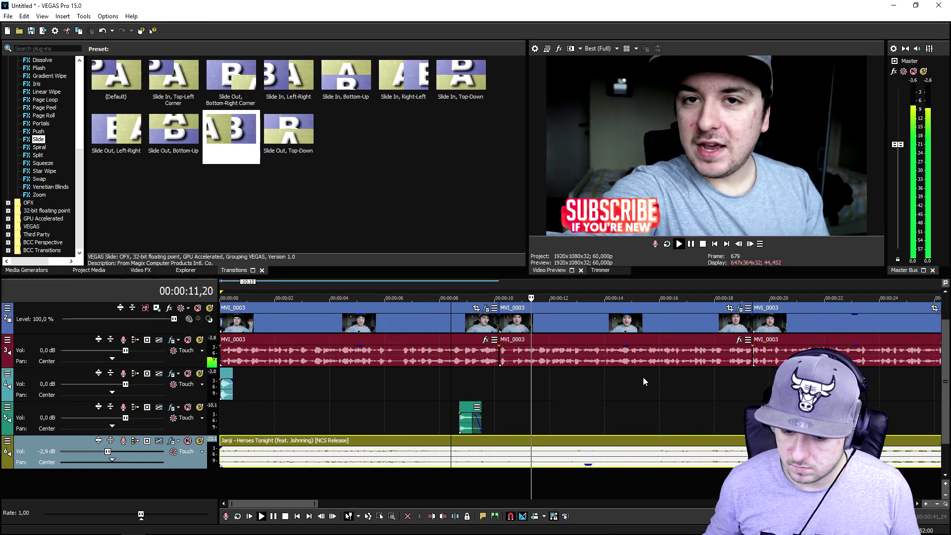
{"action": "left_click_drag", "start_coordinate": [109, 456], "coordinate": [93, 456]}
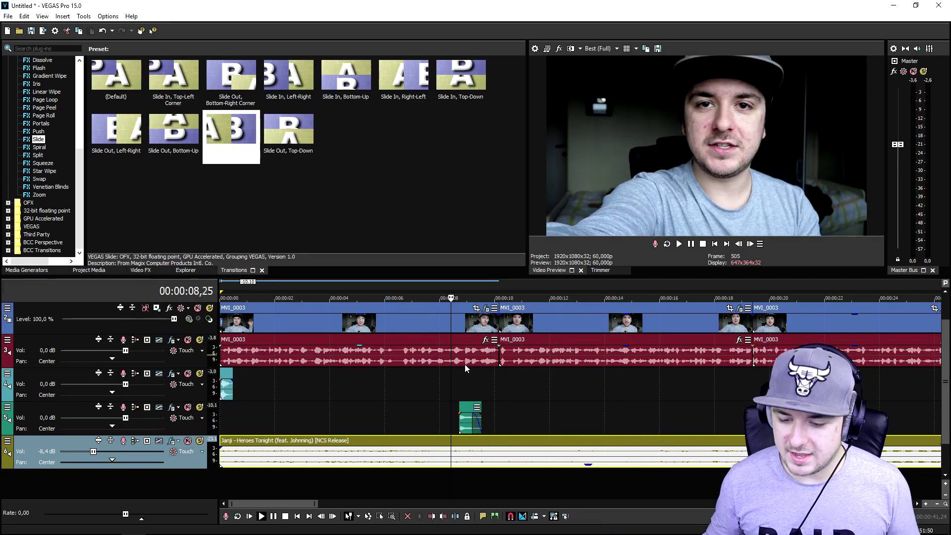
{"action": "key", "text": "space"}
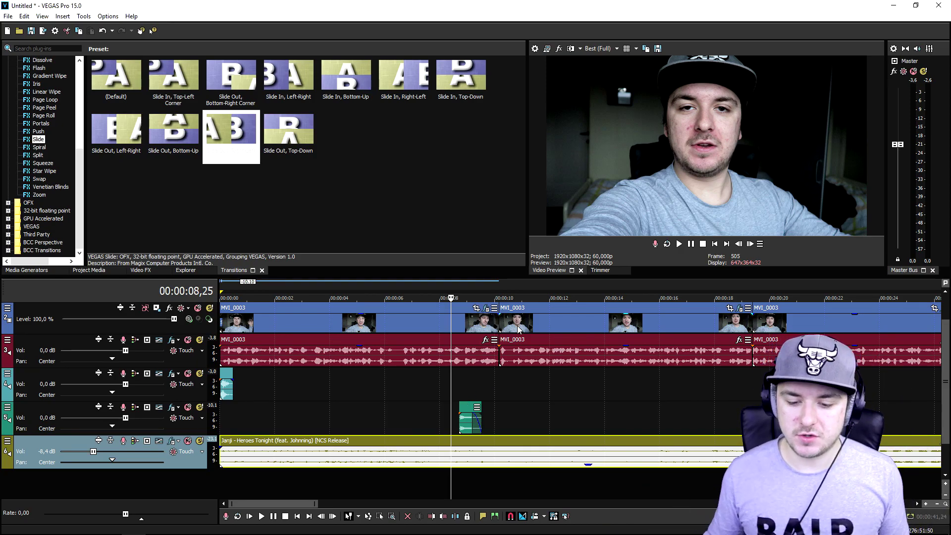
- Insert a video track above the sub image and place the Thumbs Up Green Screen Animation clip on it at about 00:00:16, without its audio
{"action": "scroll", "coordinate": [518, 329], "scroll_direction": "up", "scroll_amount": 1}
{"action": "scroll", "coordinate": [556, 342], "scroll_direction": "down", "scroll_amount": 5}
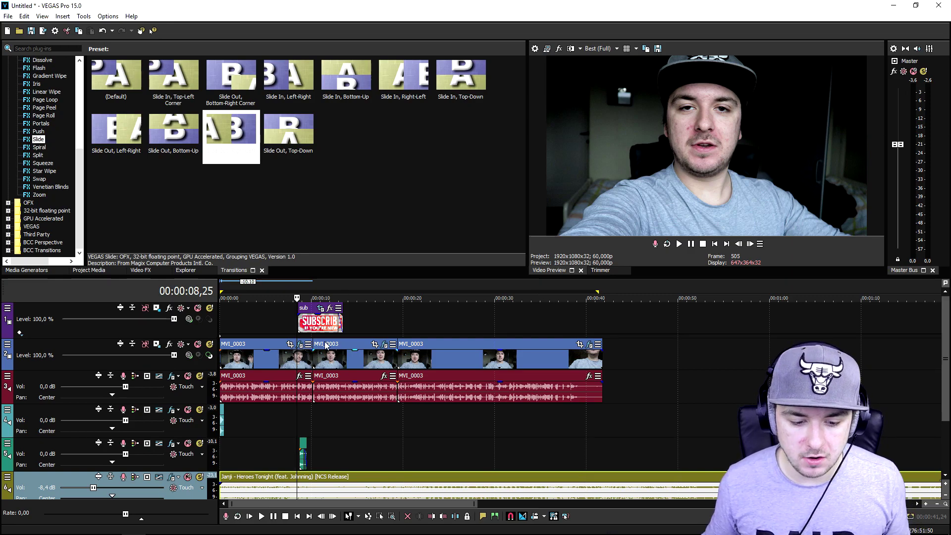
{"action": "scroll", "coordinate": [326, 345], "scroll_direction": "up", "scroll_amount": 3}
{"action": "scroll", "coordinate": [399, 354], "scroll_direction": "down", "scroll_amount": 1}
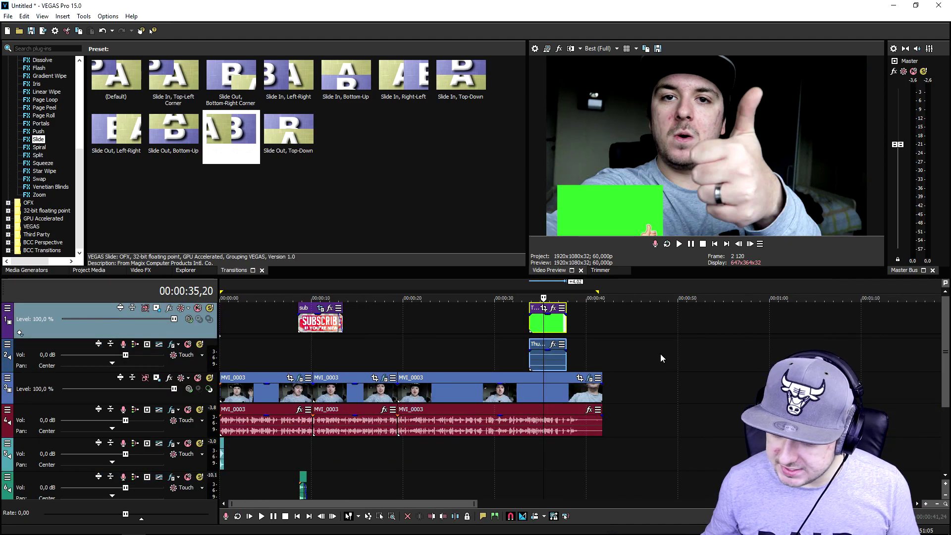
{"action": "right_click", "coordinate": [530, 329]}
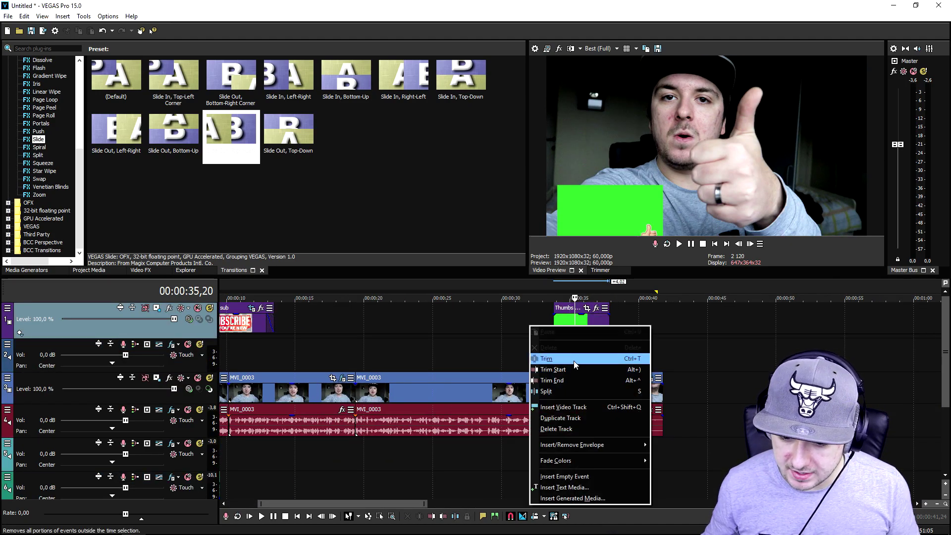
{"action": "left_click", "coordinate": [582, 409]}
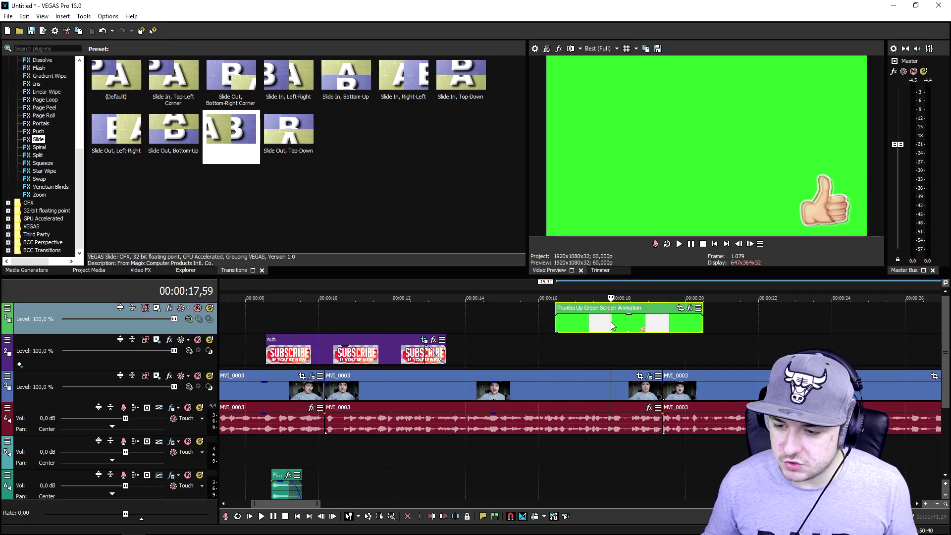
{"action": "left_click", "coordinate": [611, 322]}
{"action": "left_click", "coordinate": [581, 327]}
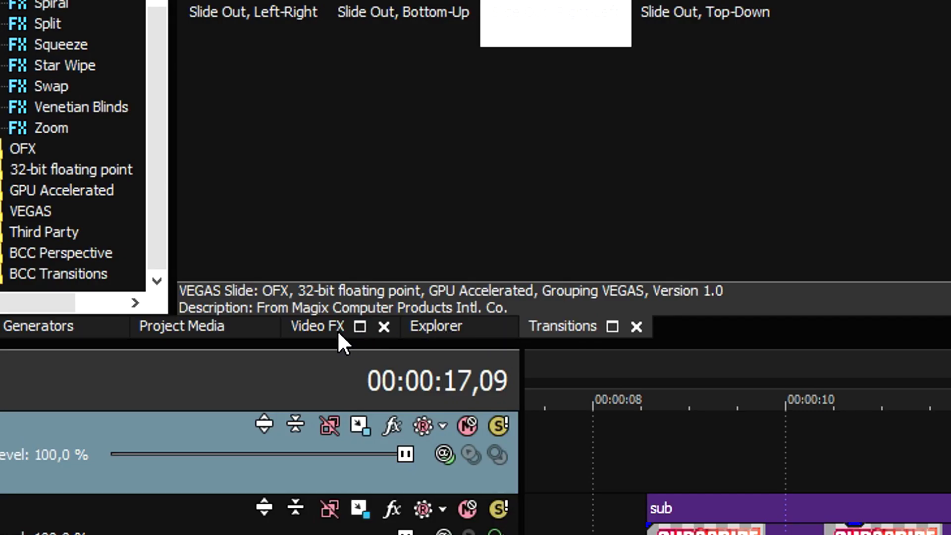
- Apply the default Chroma Keyer to the thumbs-up clip, sample its green background as the key color and lower the high threshold
{"action": "left_click", "coordinate": [339, 332]}
{"action": "left_click", "coordinate": [131, 278]}
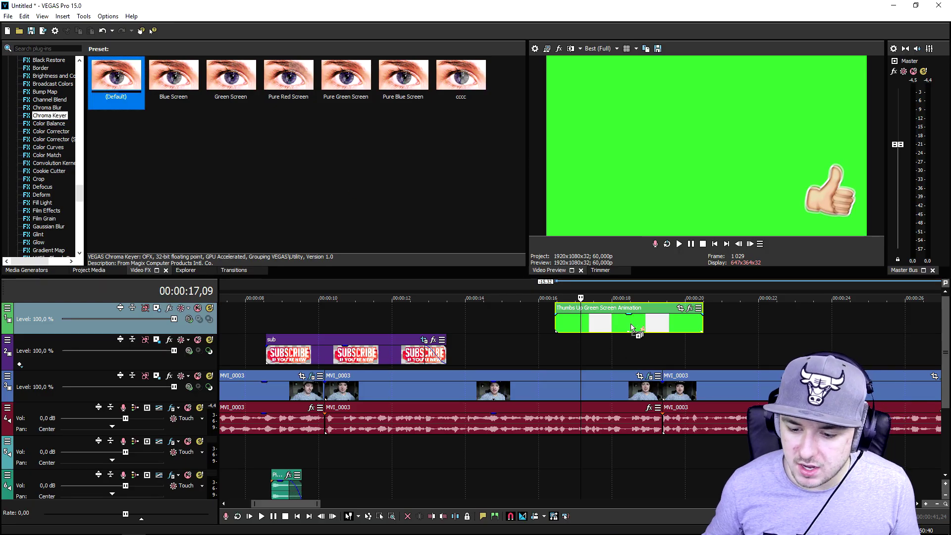
{"action": "left_click_drag", "start_coordinate": [632, 328], "coordinate": [633, 328]}
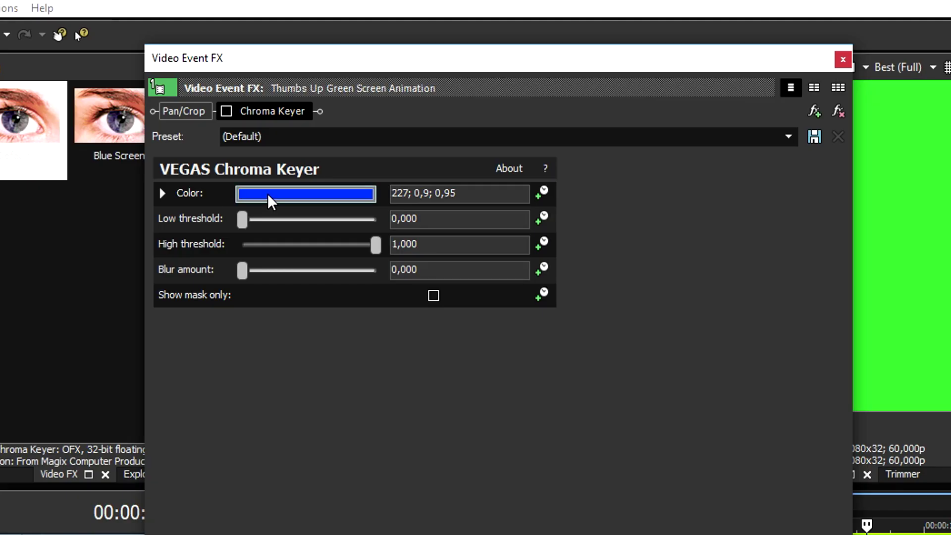
{"action": "left_click", "coordinate": [267, 194]}
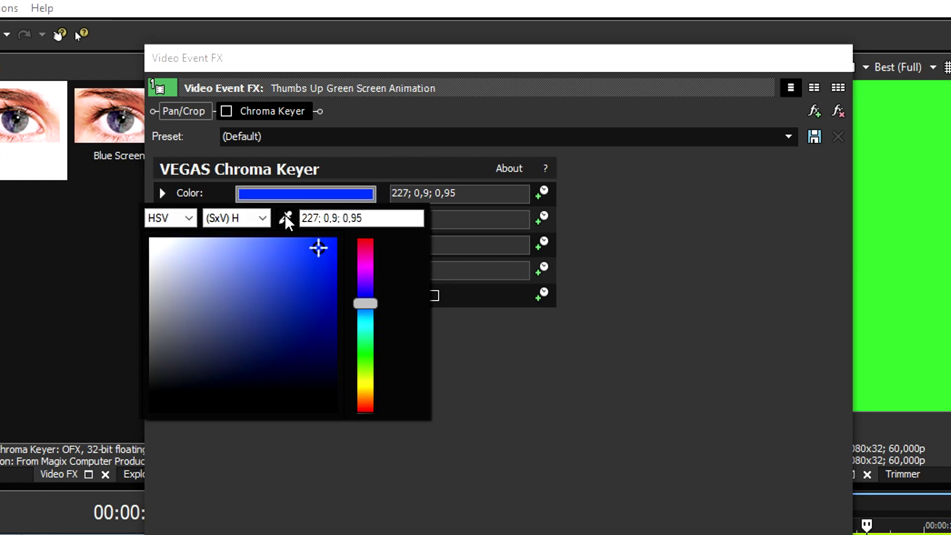
{"action": "left_click", "coordinate": [285, 218]}
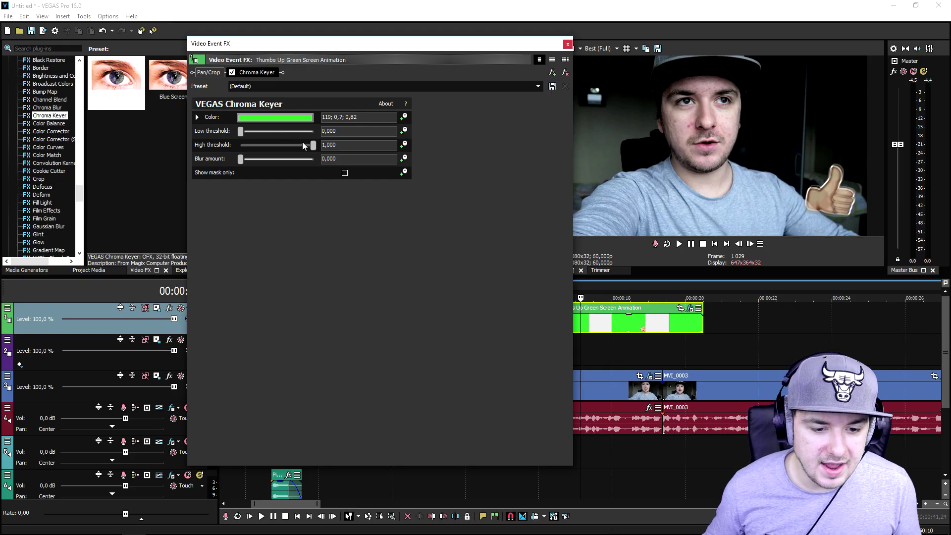
{"action": "left_click_drag", "start_coordinate": [314, 142], "coordinate": [259, 145]}
{"action": "left_click", "coordinate": [566, 44]}
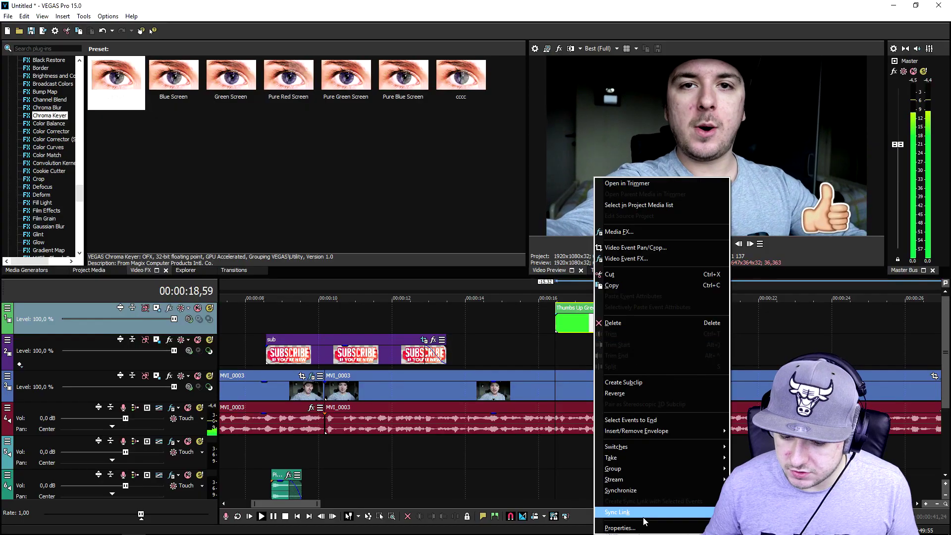
- In the thumbs-up clip's properties, turn off Maintain aspect ratio and select Disable resample
{"action": "left_click", "coordinate": [644, 528]}
{"action": "left_click", "coordinate": [425, 168]}
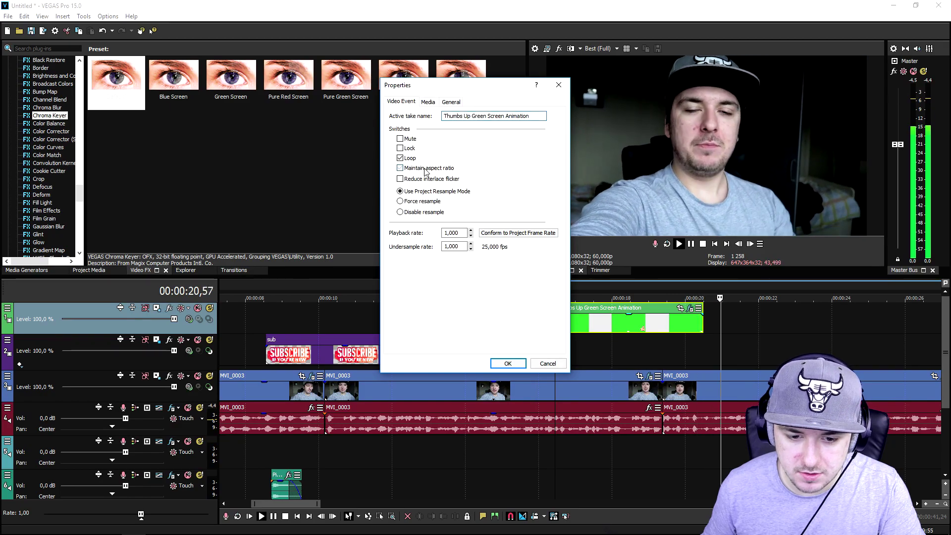
{"action": "left_click", "coordinate": [424, 213]}
{"action": "key", "text": "Return"}
- Check the keyed thumbs-up animation over the vlog footage at several points within the clip
{"action": "key", "text": "space"}
{"action": "left_click", "coordinate": [593, 322]}
{"action": "left_click", "coordinate": [631, 323]}
{"action": "scroll", "coordinate": [631, 320], "scroll_direction": "down", "scroll_amount": 2}
{"action": "scroll", "coordinate": [631, 319], "scroll_direction": "up", "scroll_amount": 3}
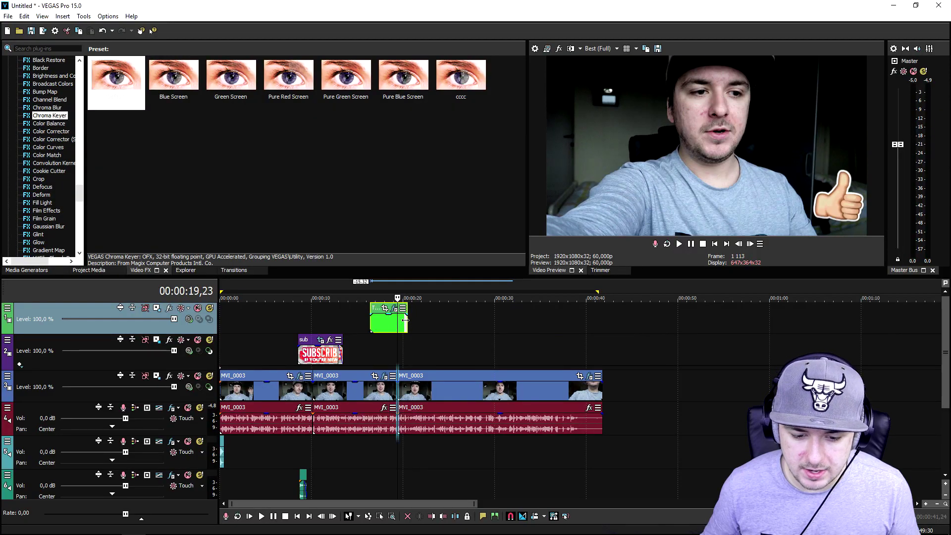
- Move the thumbs-up clip to about 00:00:34, near the end of the vlog footage, and play that section to check its timing
{"action": "left_click_drag", "start_coordinate": [388, 320], "coordinate": [529, 322]}
{"action": "key", "text": "space"}
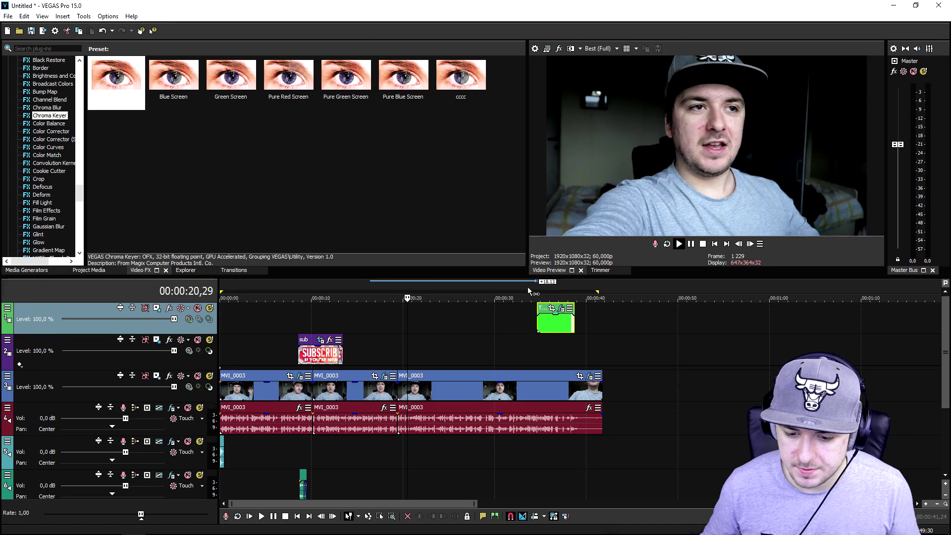
{"action": "scroll", "coordinate": [527, 287], "scroll_direction": "up", "scroll_amount": 2}
{"action": "left_click", "coordinate": [785, 282]}
{"action": "scroll", "coordinate": [772, 297], "scroll_direction": "up", "scroll_amount": 2}
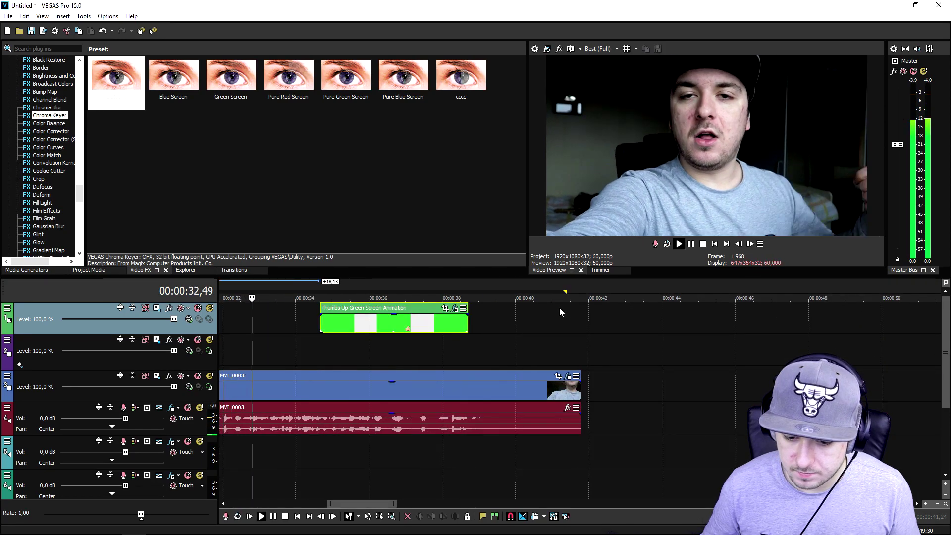
{"action": "scroll", "coordinate": [560, 307], "scroll_direction": "left", "scroll_amount": 3}
{"action": "mouse_move", "coordinate": [646, 316]}
{"action": "left_mouse_down"}
{"action": "mouse_move", "coordinate": [630, 319]}
{"action": "mouse_move", "coordinate": [658, 310]}
{"action": "left_mouse_up"}
{"action": "left_click", "coordinate": [594, 317]}
{"action": "scroll", "coordinate": [669, 314], "scroll_direction": "up", "scroll_amount": 1}
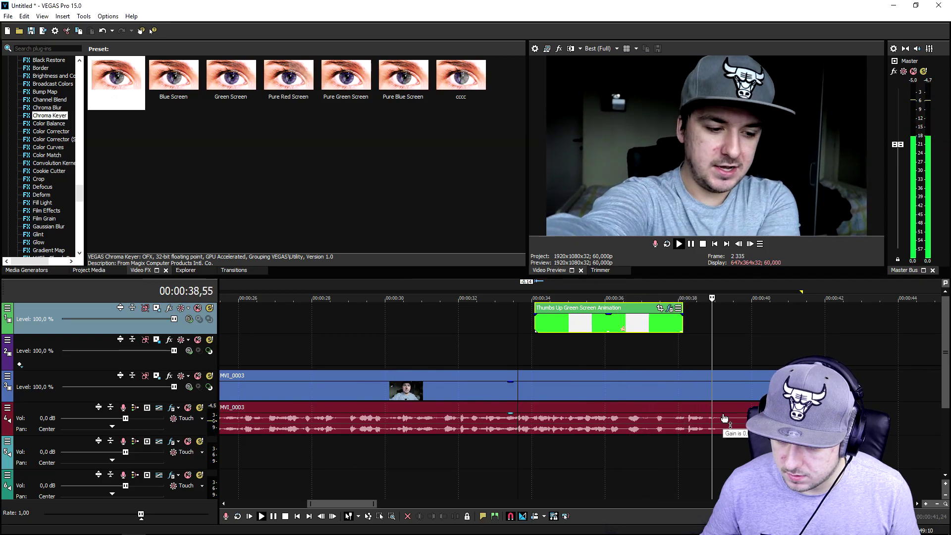
{"action": "left_click", "coordinate": [739, 422]}
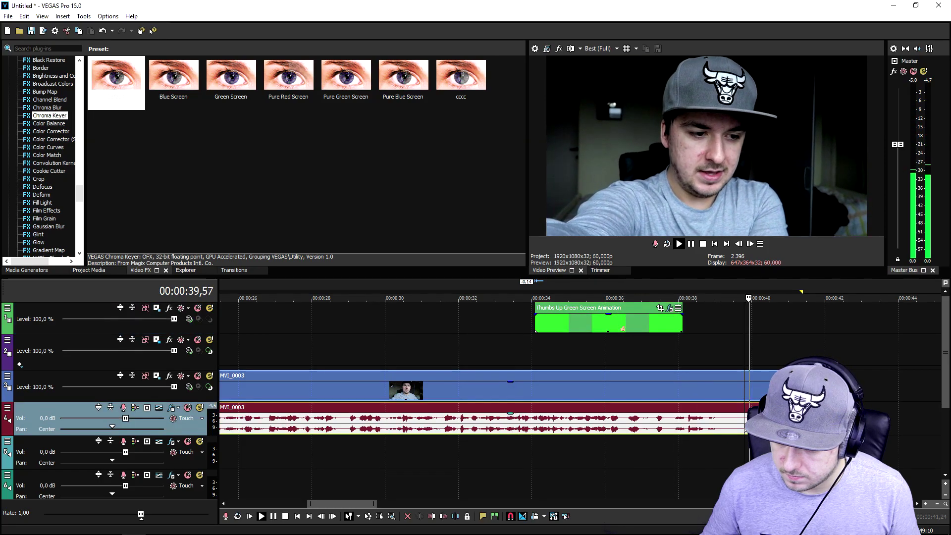
- Review the edit by playing the project's opening, the subscribe image section and the thumbs-up animation near the end
{"action": "left_click", "coordinate": [716, 245]}
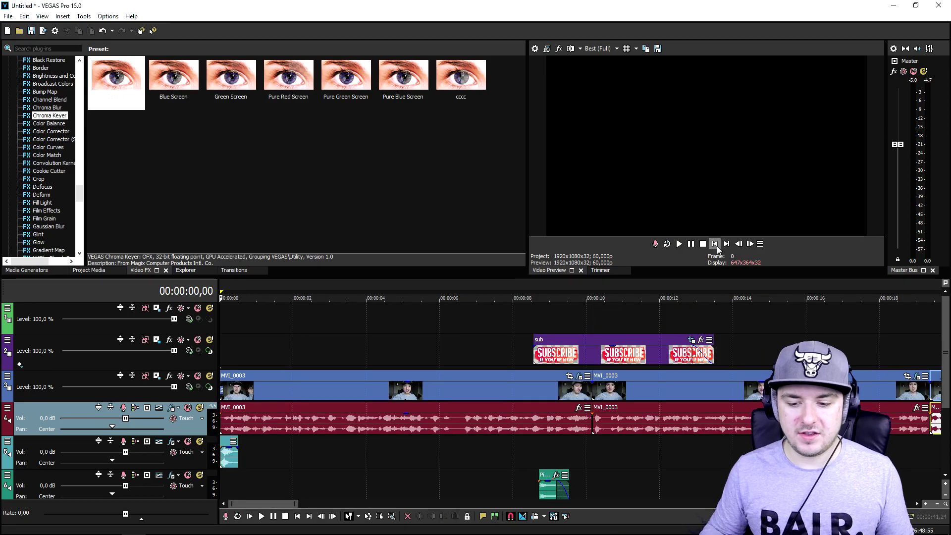
{"action": "scroll", "coordinate": [487, 374], "scroll_direction": "up", "scroll_amount": 3}
{"action": "key", "text": "space"}
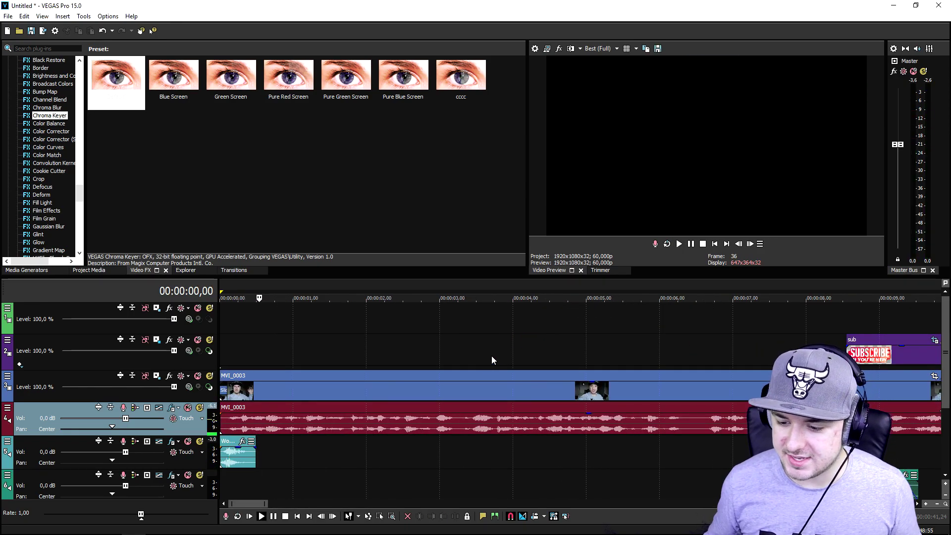
{"action": "left_click", "coordinate": [842, 287]}
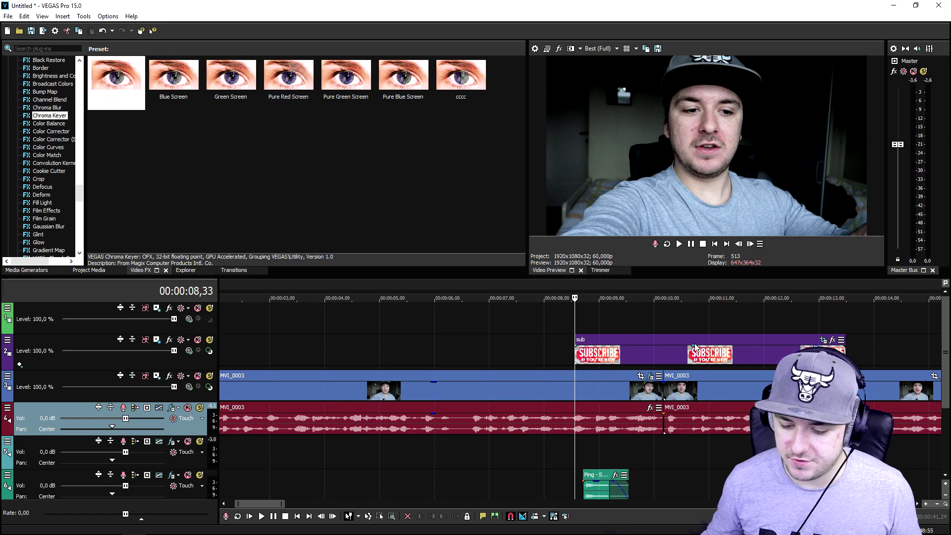
{"action": "key", "text": "space"}
{"action": "scroll", "coordinate": [697, 327], "scroll_direction": "down", "scroll_amount": 3}
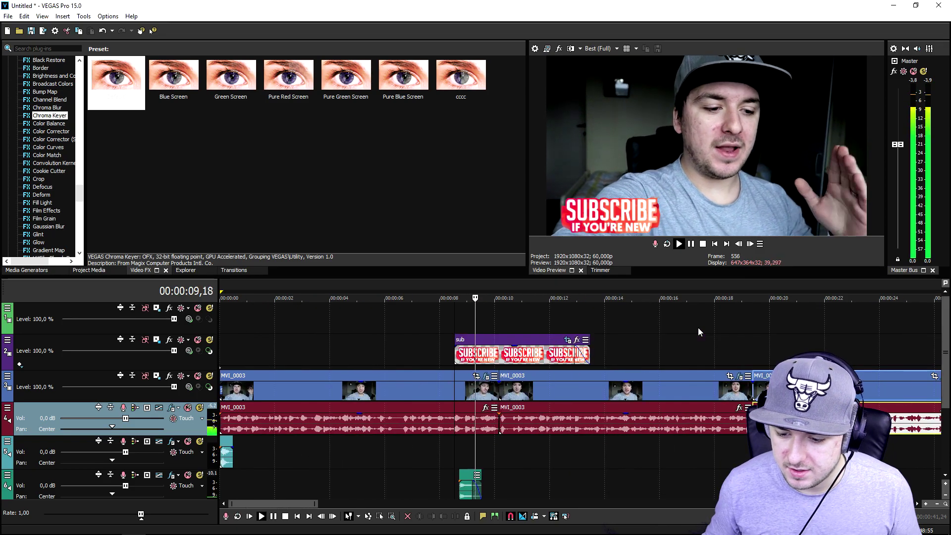
{"action": "scroll", "coordinate": [697, 328], "scroll_direction": "down", "scroll_amount": 3}
{"action": "left_click", "coordinate": [682, 283]}
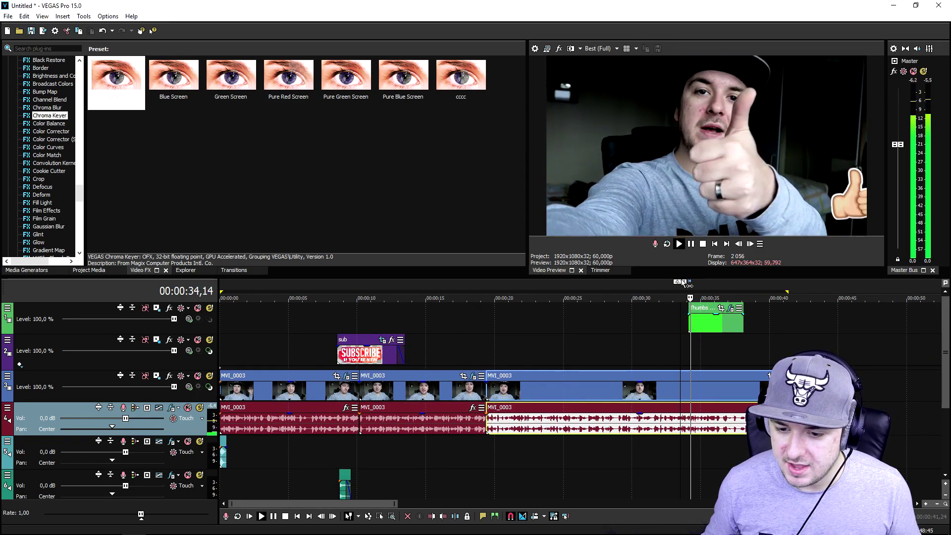
{"action": "key", "text": "space"}
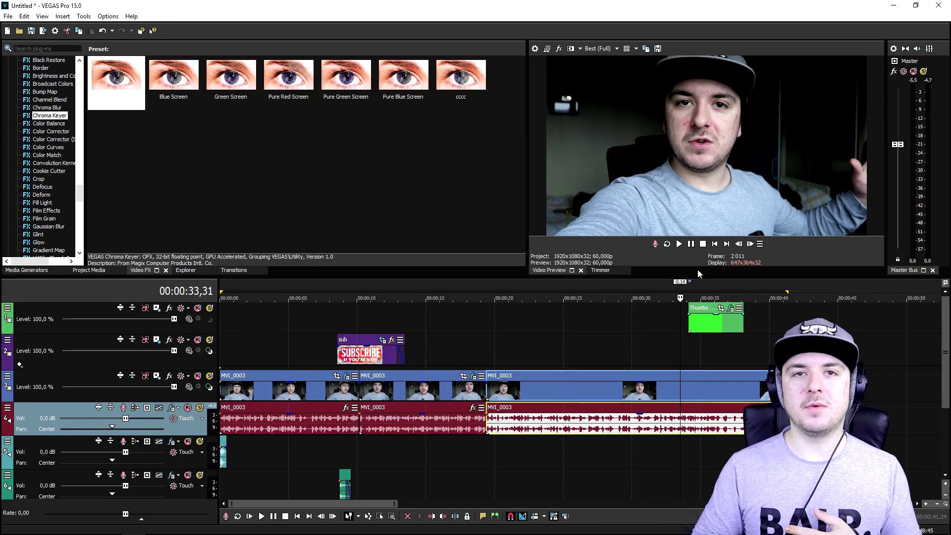